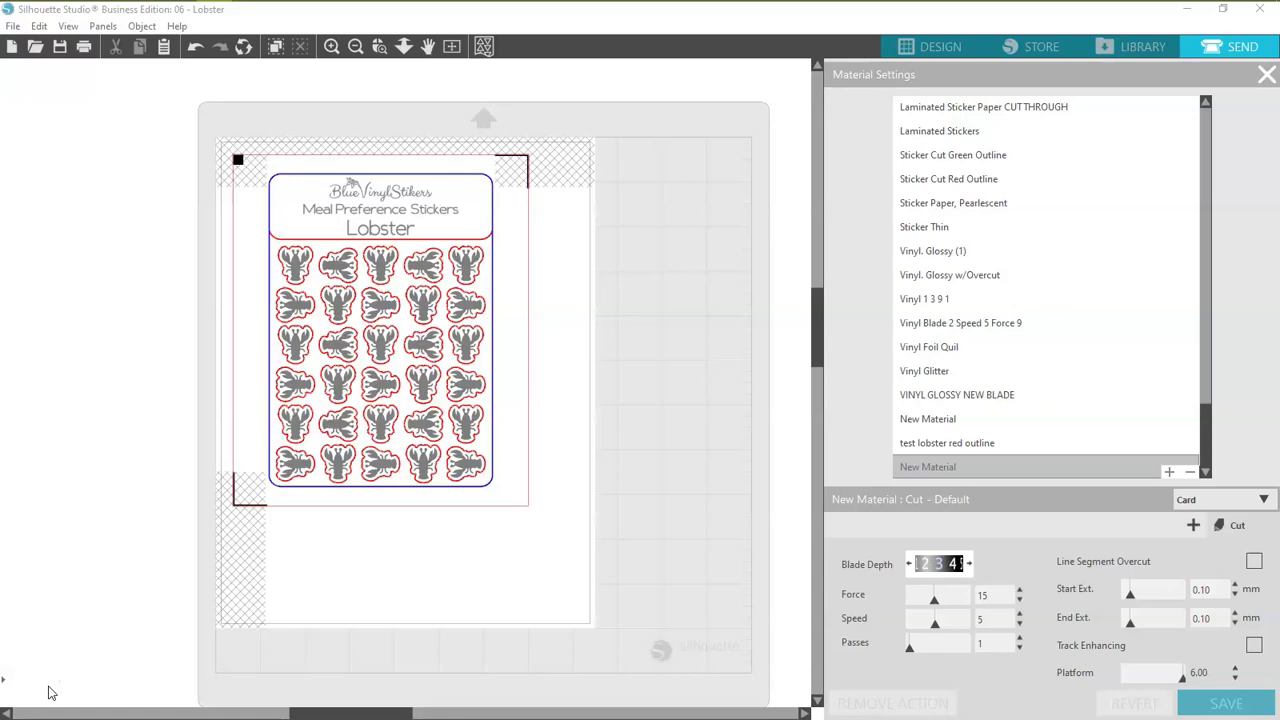
# Step: Return to the DESIGN view showing the 06 - Lobster sheet of 30 meal preference stickers
pyautogui.click(50, 692)
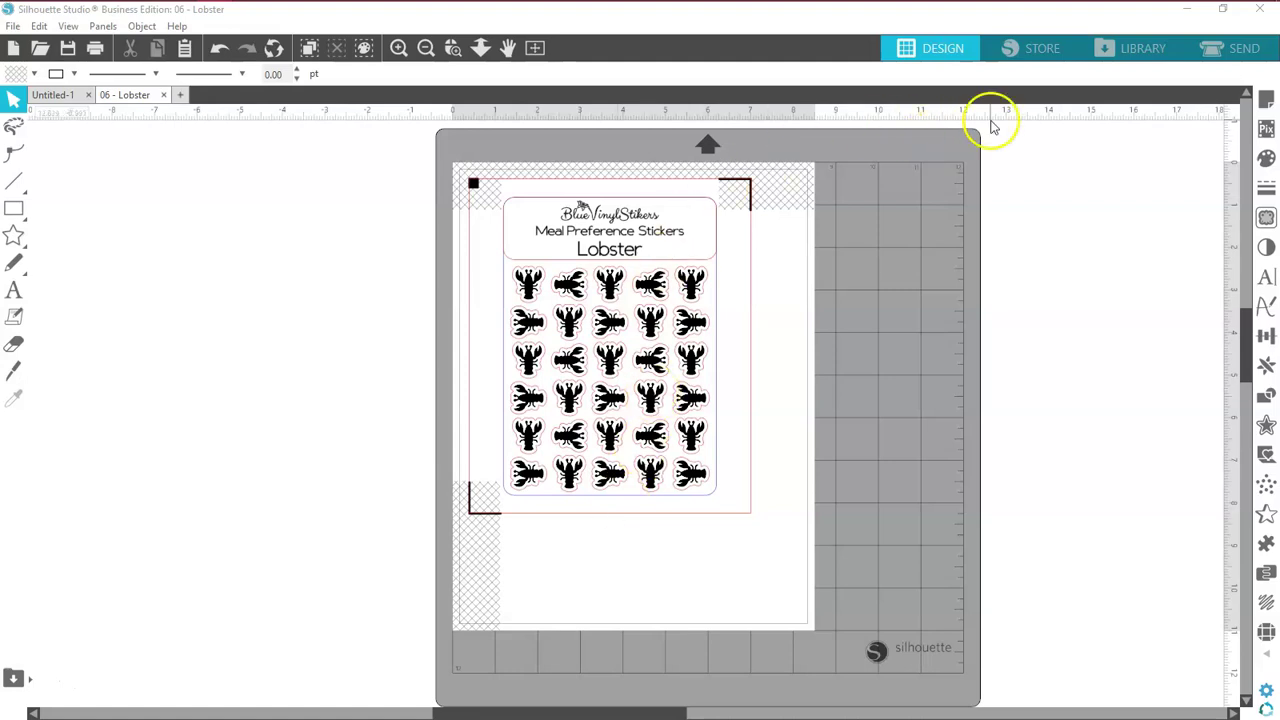
# Step: Show the lobster sheet's SEND cut settings, ending on the Simple overview of Tool 1 and Tool 2
pyautogui.click(1233, 52)
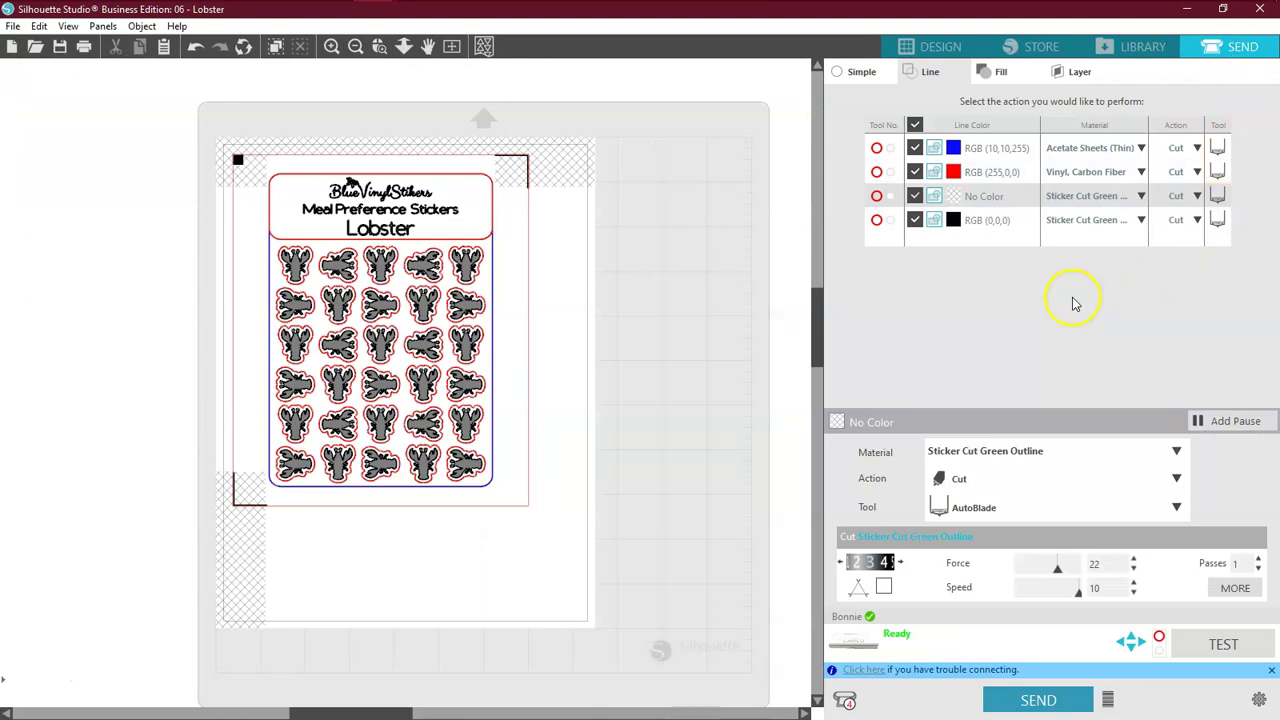
pyautogui.click(858, 76)
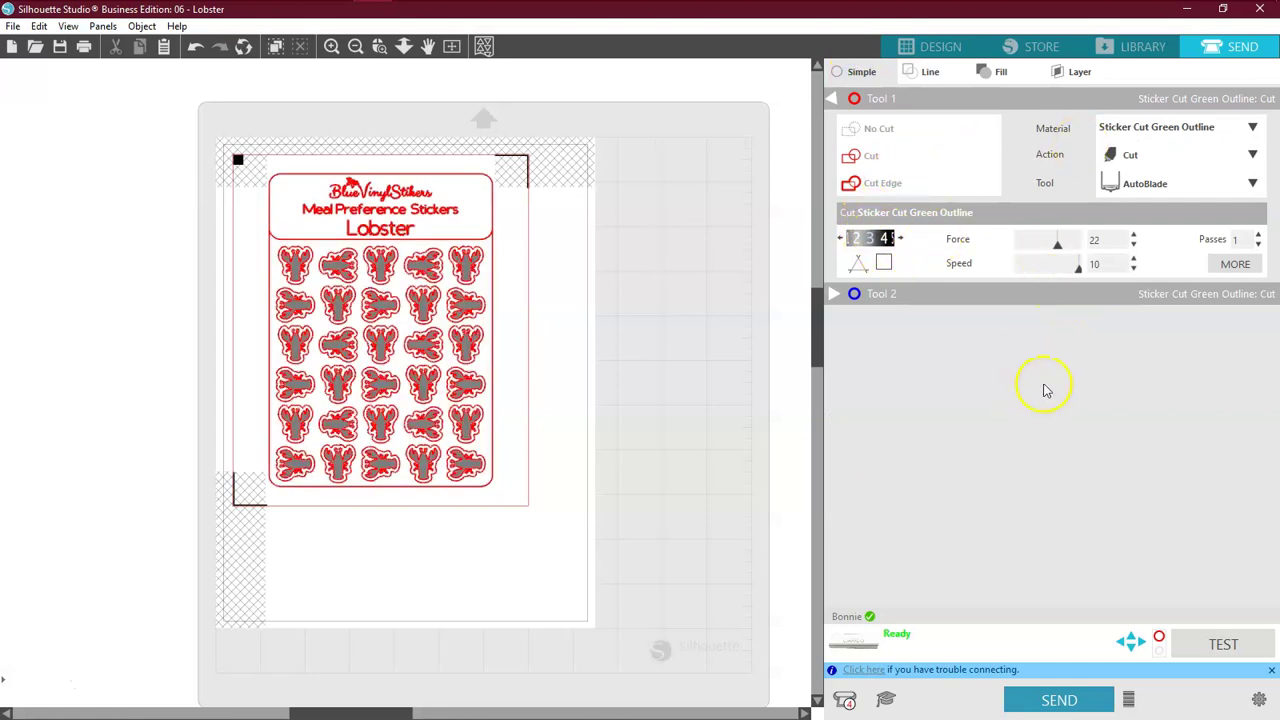
pyautogui.click(920, 73)
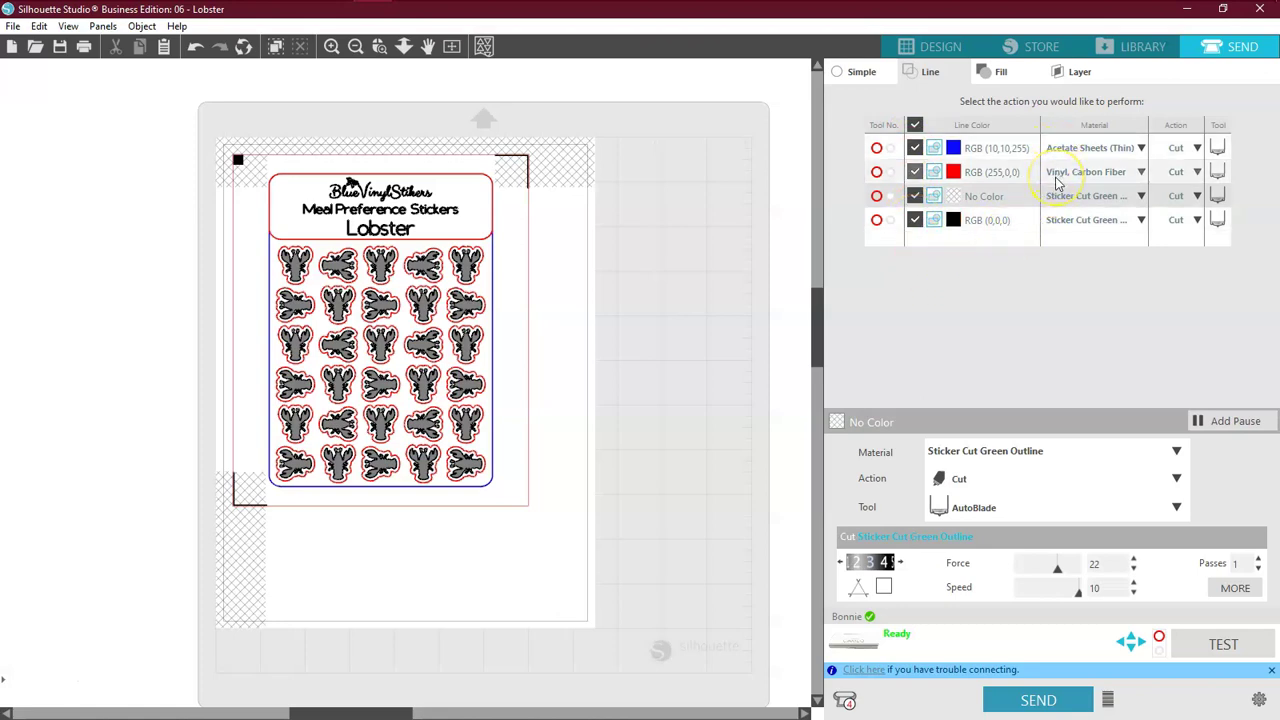
pyautogui.click(855, 71)
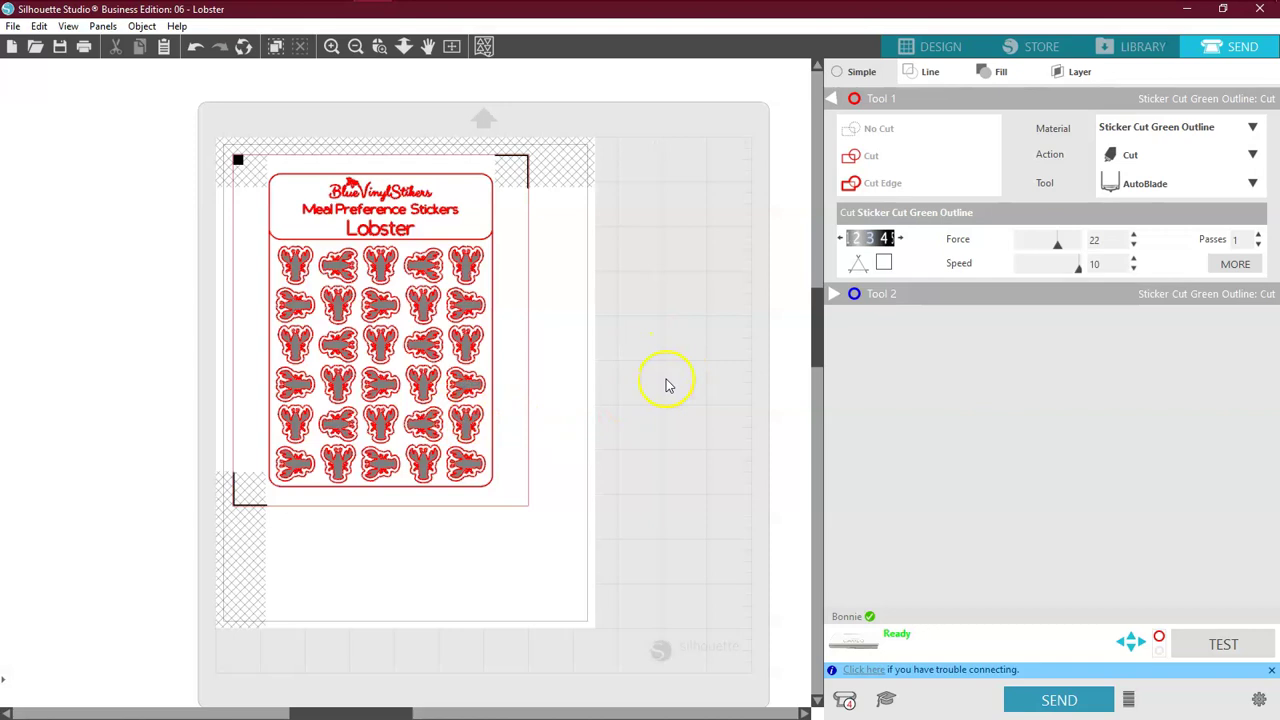
# Step: In the Line view, uncheck the RGB (0,0,0) and No Color rows
pyautogui.click(915, 71)
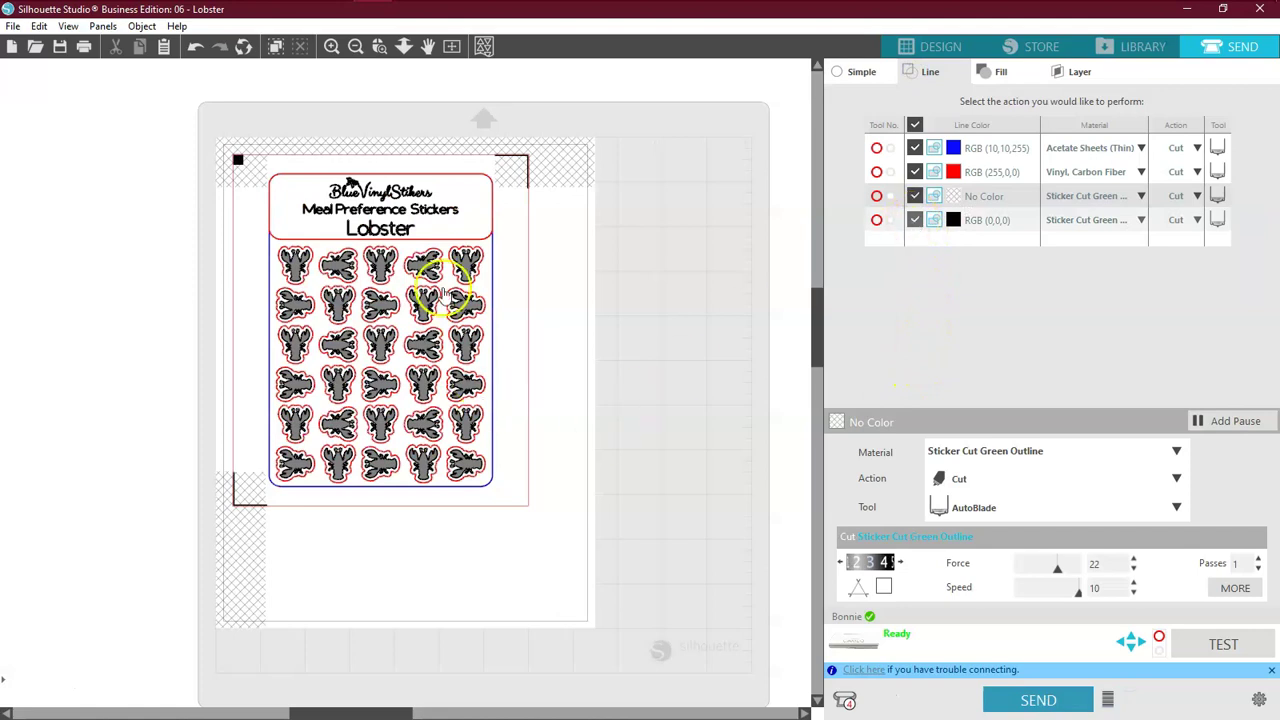
pyautogui.click(915, 220)
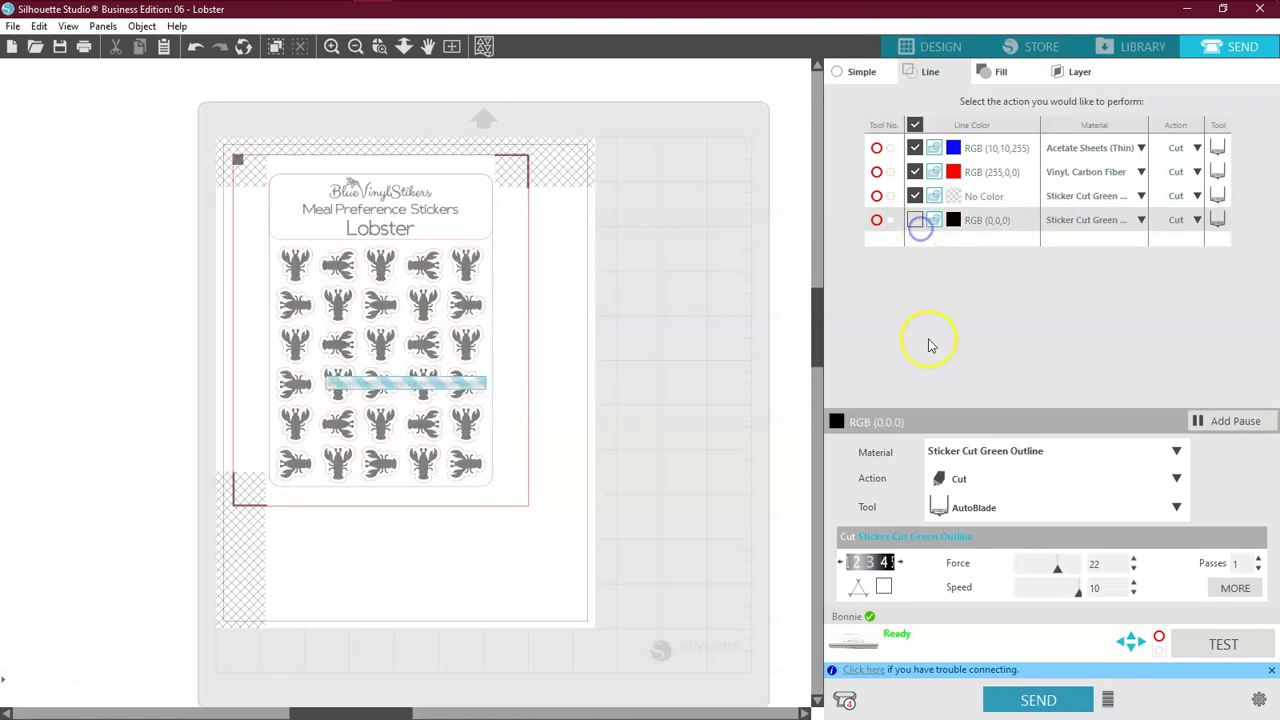
pyautogui.click(915, 196)
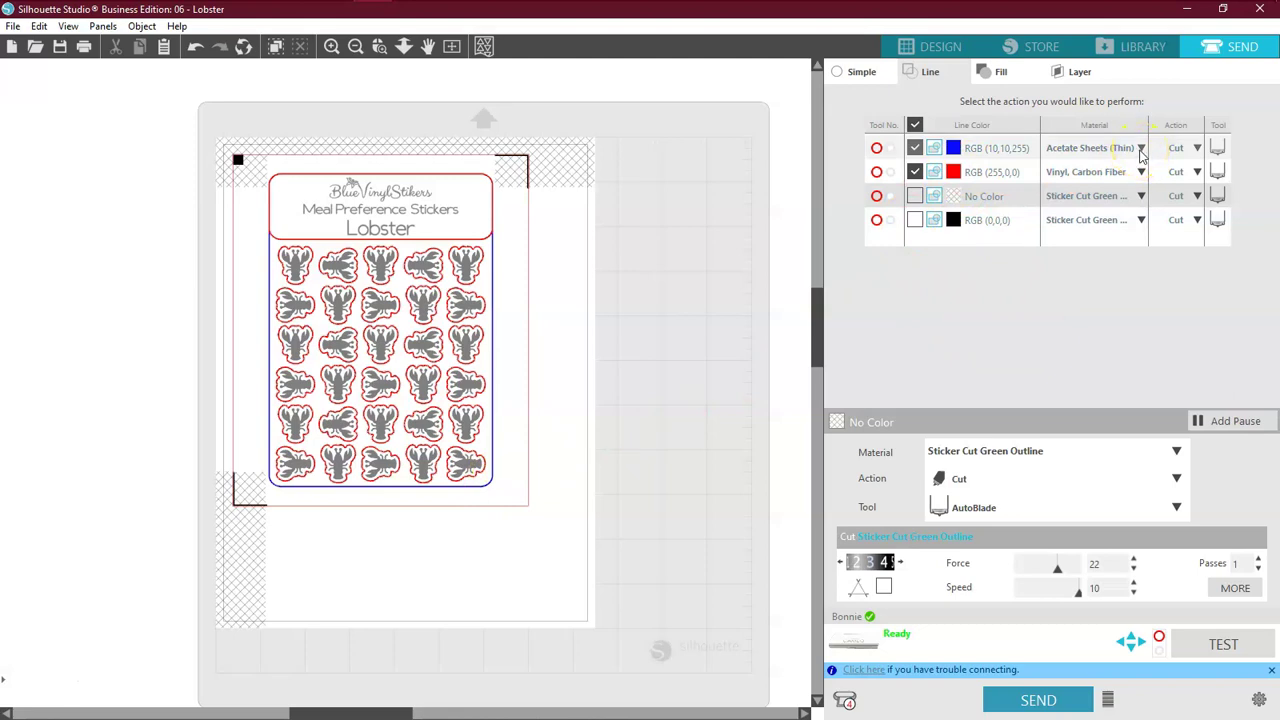
# Step: Add a New Material Type from the Material dropdown and open its settings
pyautogui.click(1124, 383)
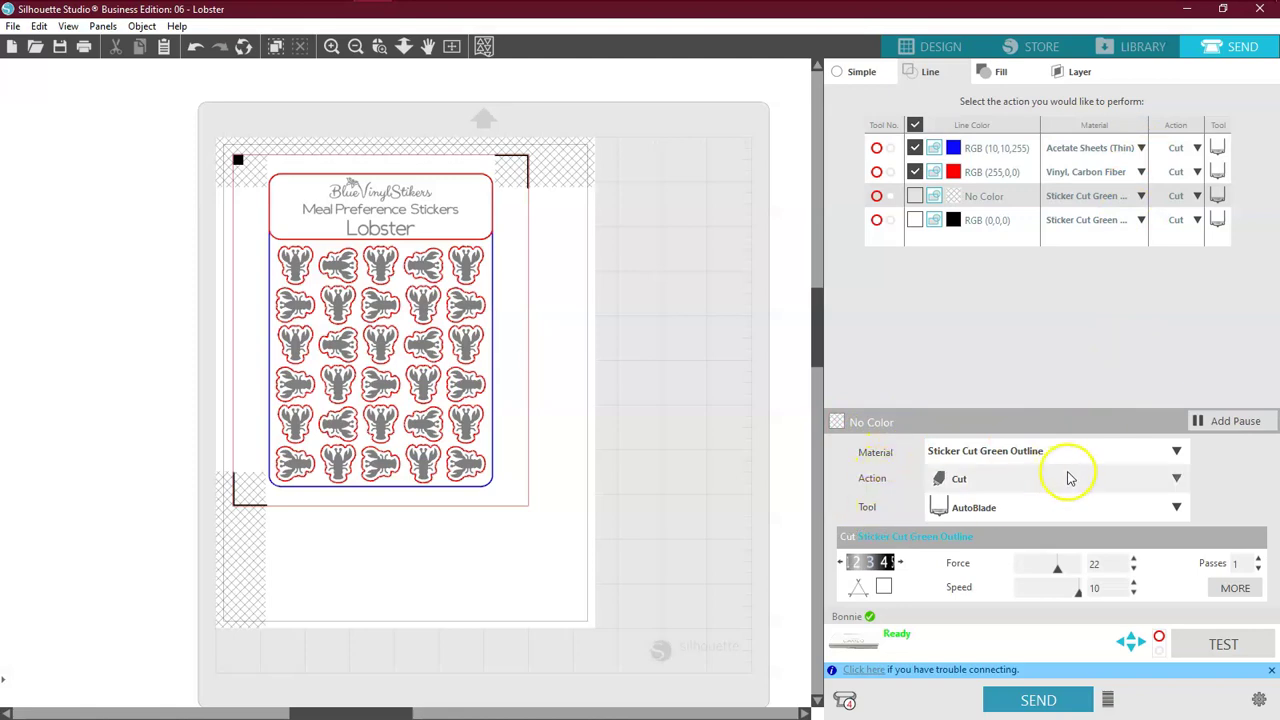
pyautogui.click(1177, 453)
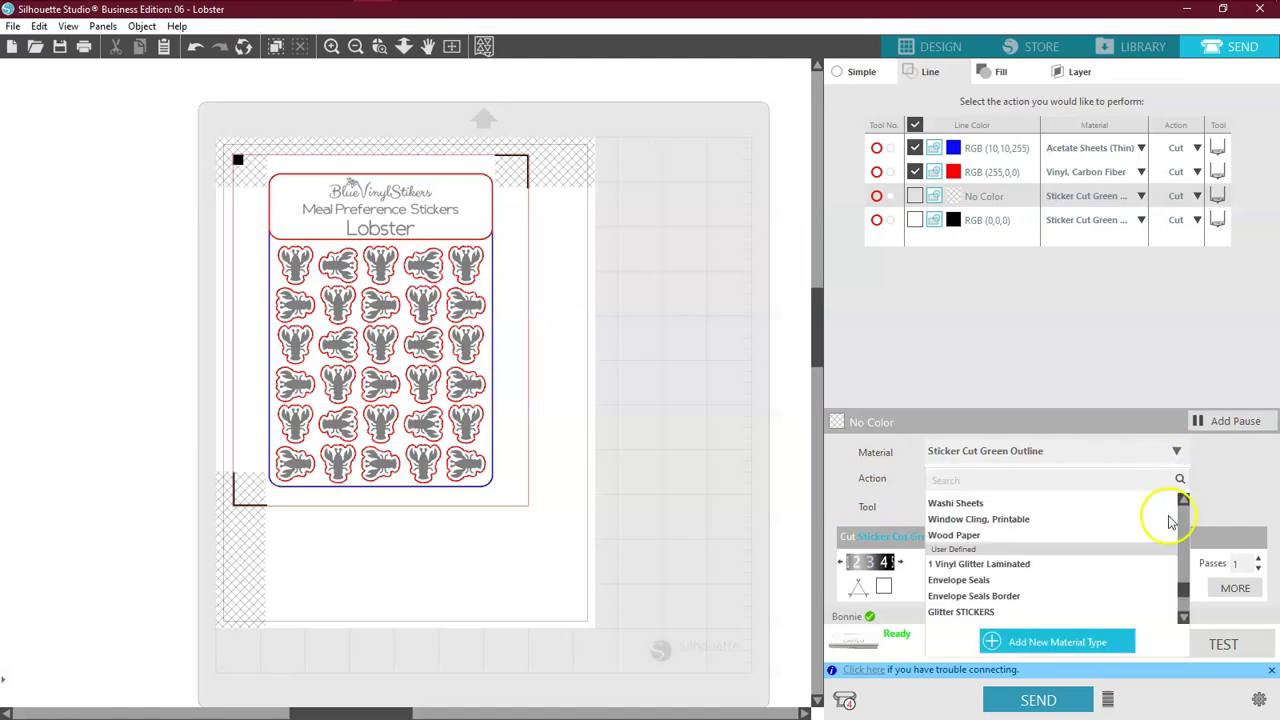
pyautogui.click(1028, 648)
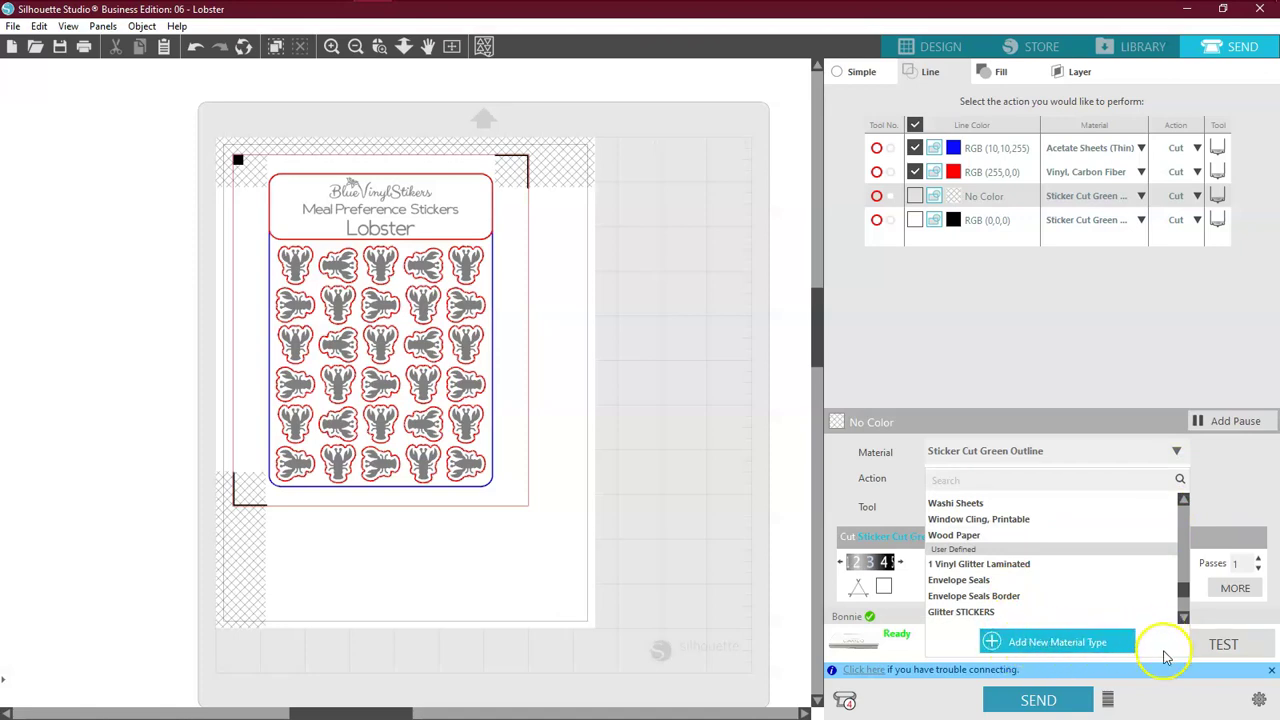
pyautogui.click(1063, 645)
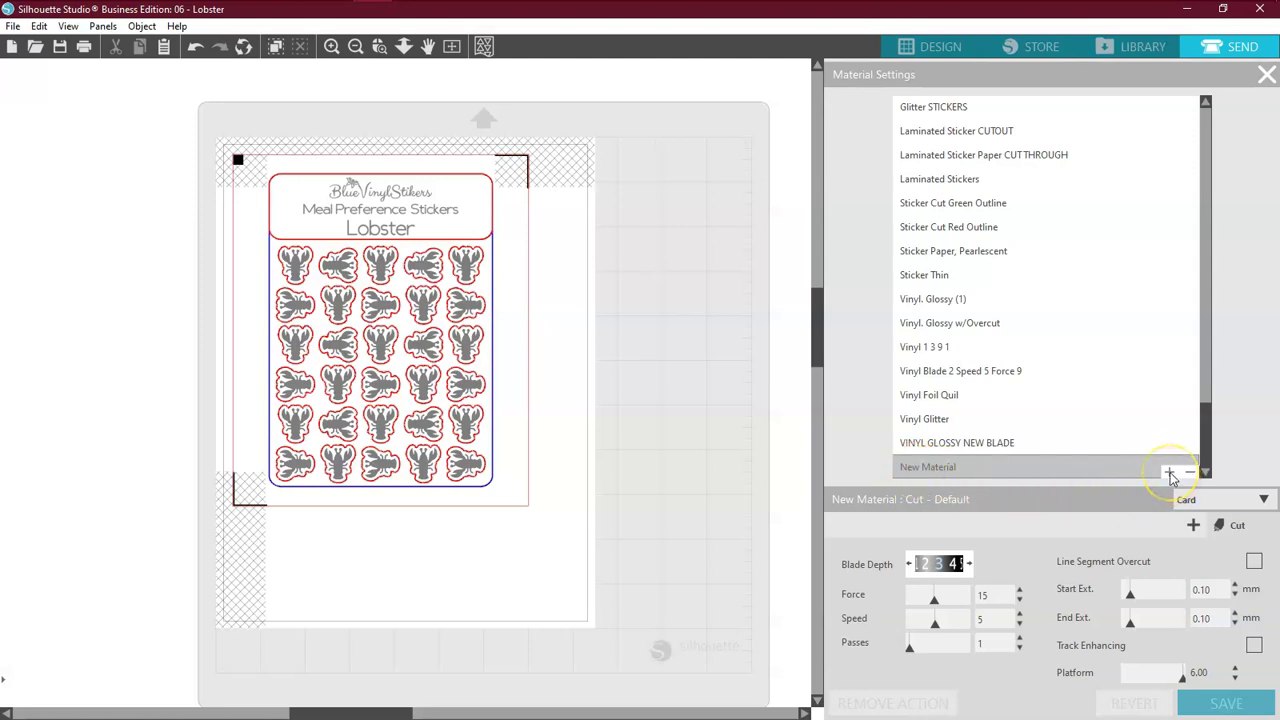
# Step: Add a material named 'test lobster outline' with blade depth 2 and force 8
pyautogui.click(1170, 473)
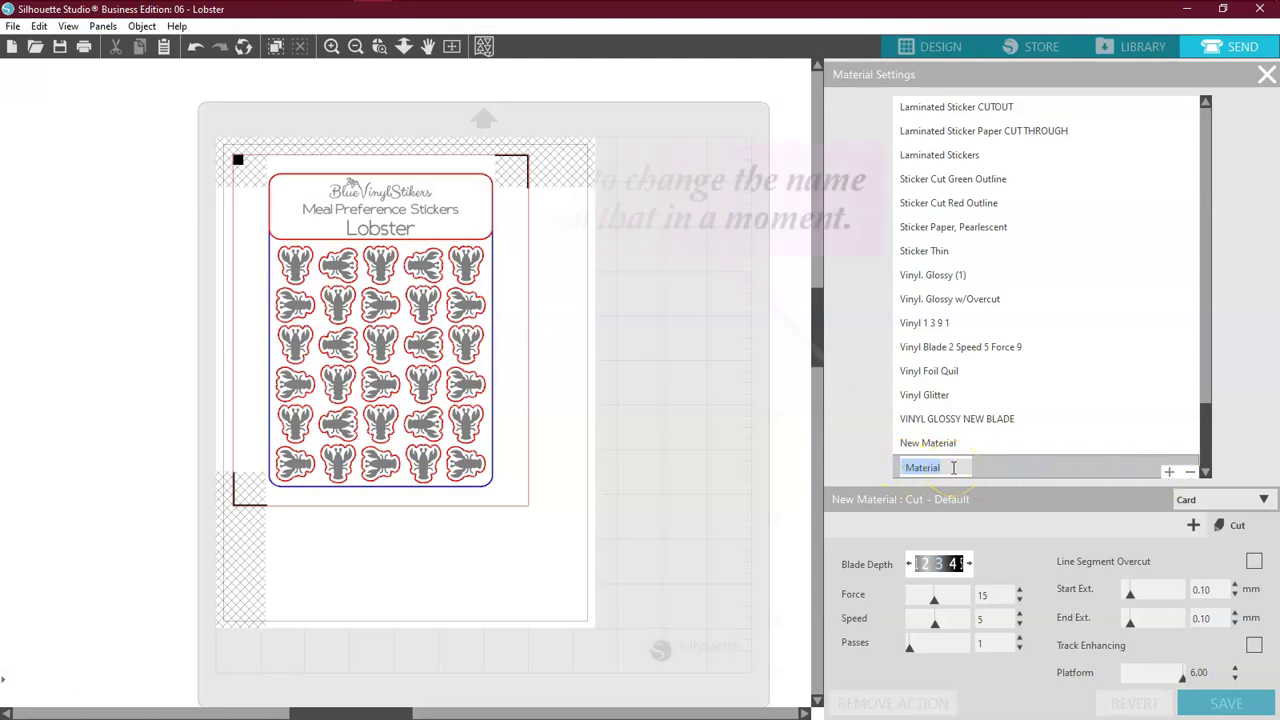
pyautogui.write('t')
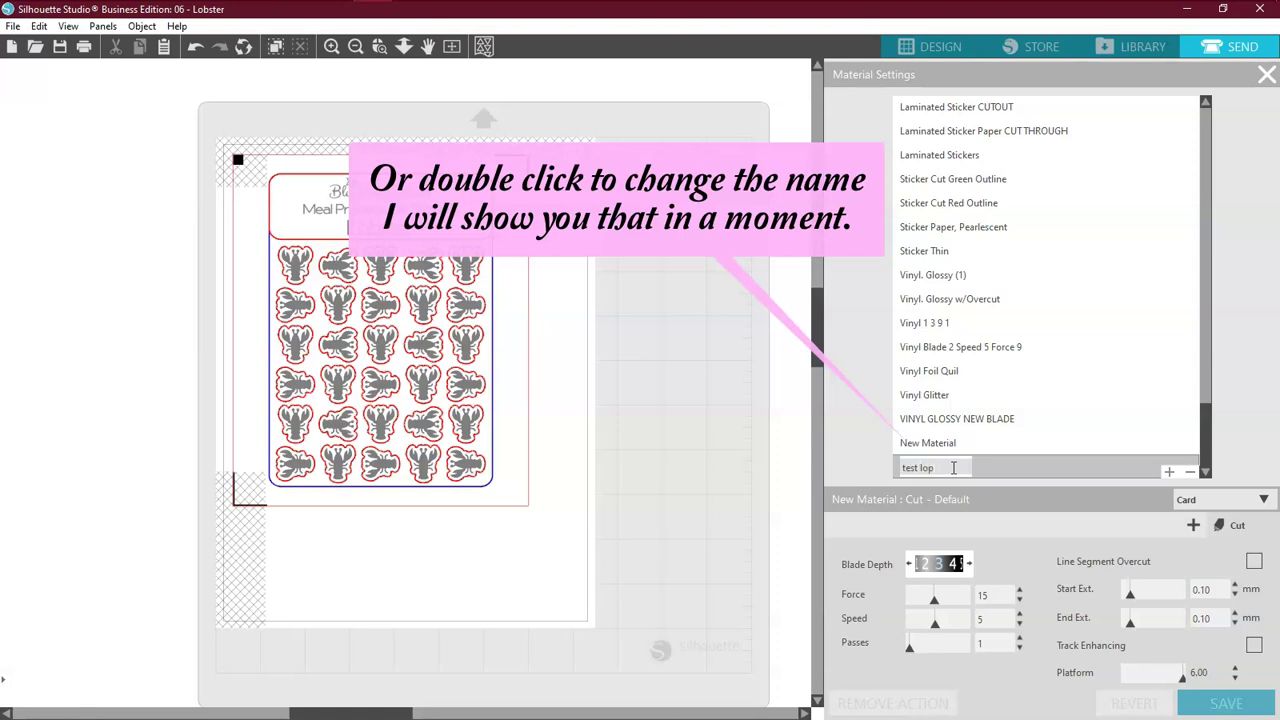
pyautogui.write('e')
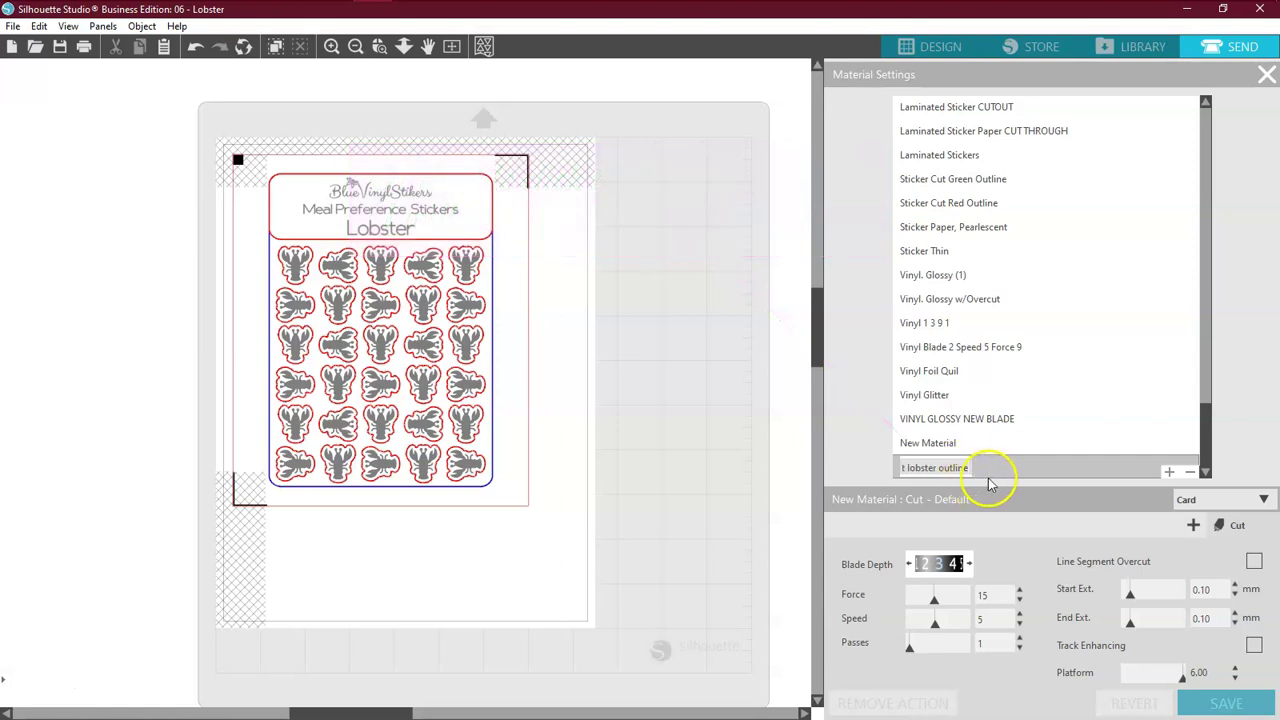
pyautogui.write('st lobster cutline')
pyautogui.click(843, 429)
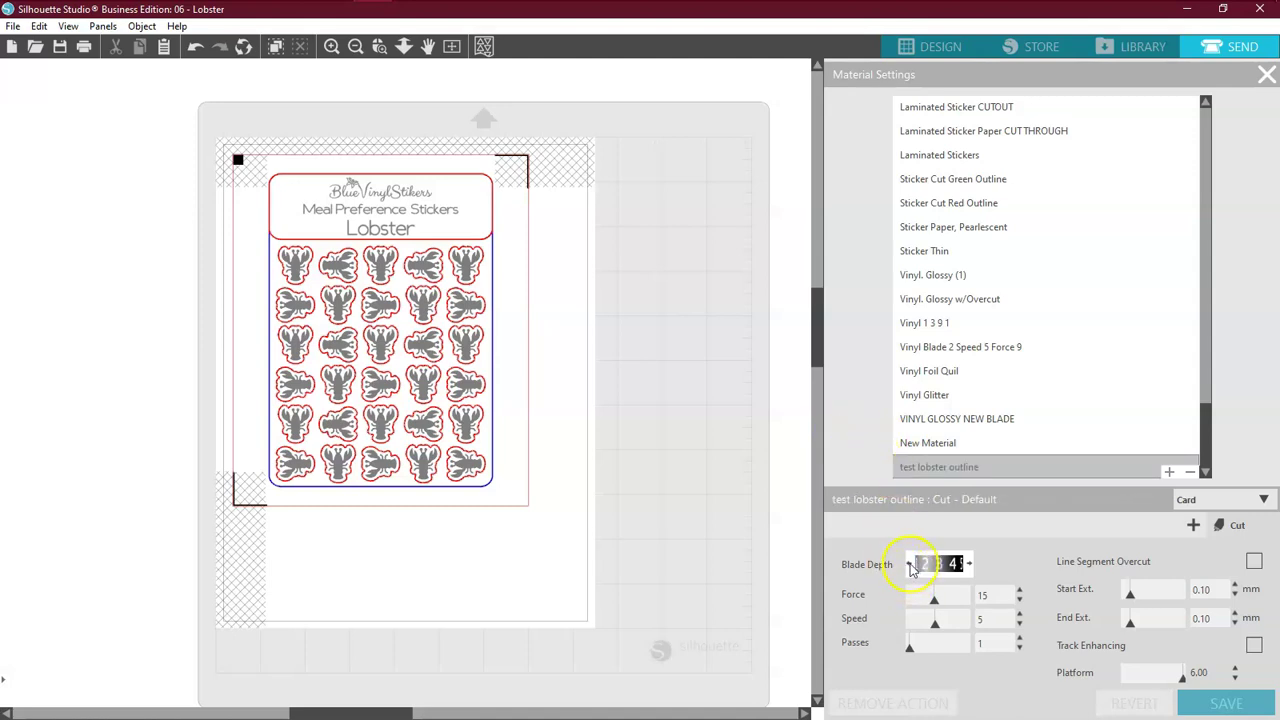
pyautogui.click(909, 564)
pyautogui.click(909, 564)
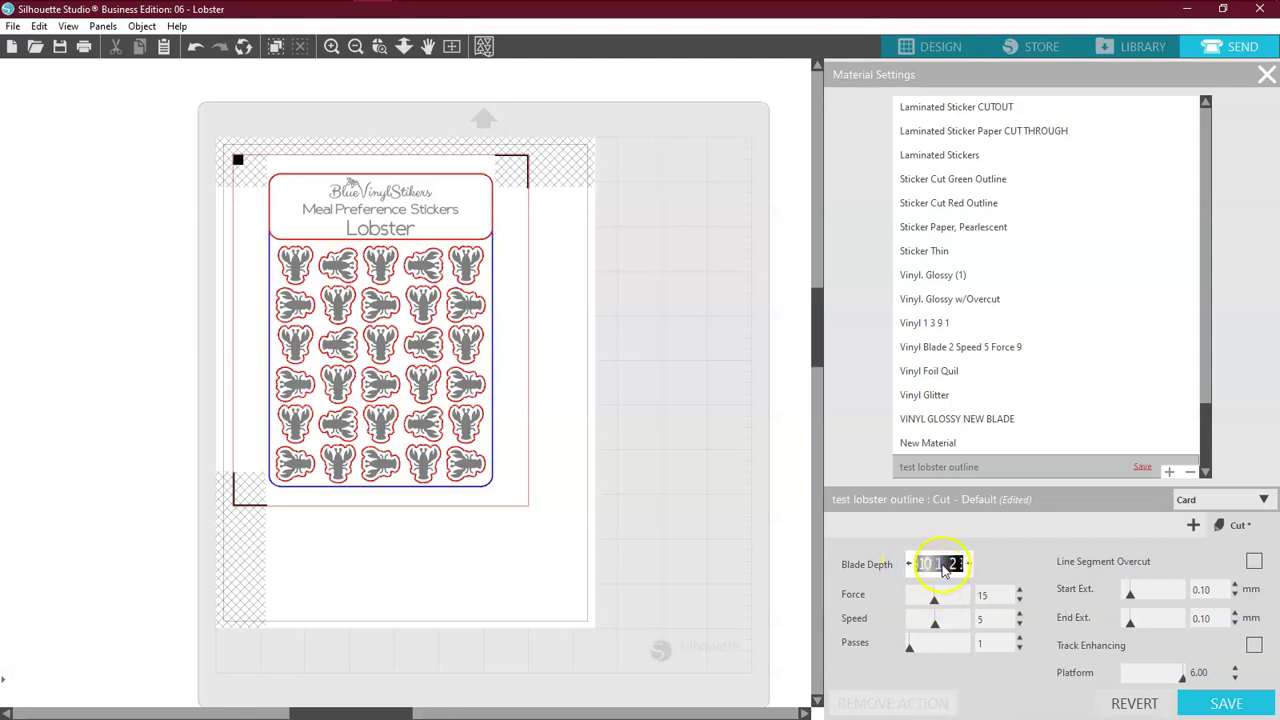
pyautogui.click(1020, 601)
pyautogui.click(1020, 601)
pyautogui.click(1020, 601)
pyautogui.click(1020, 601)
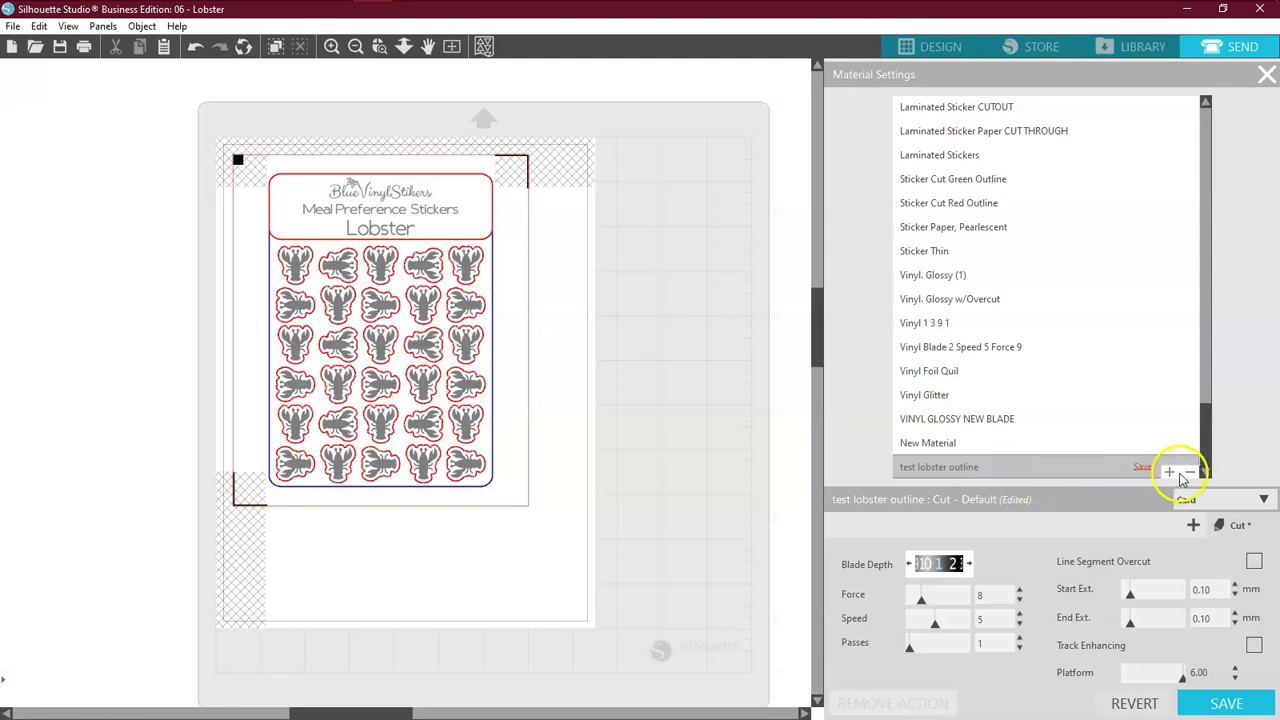
# Step: Rename the material to 'test lobster red outline', raise force to 9, and save
pyautogui.click(962, 467)
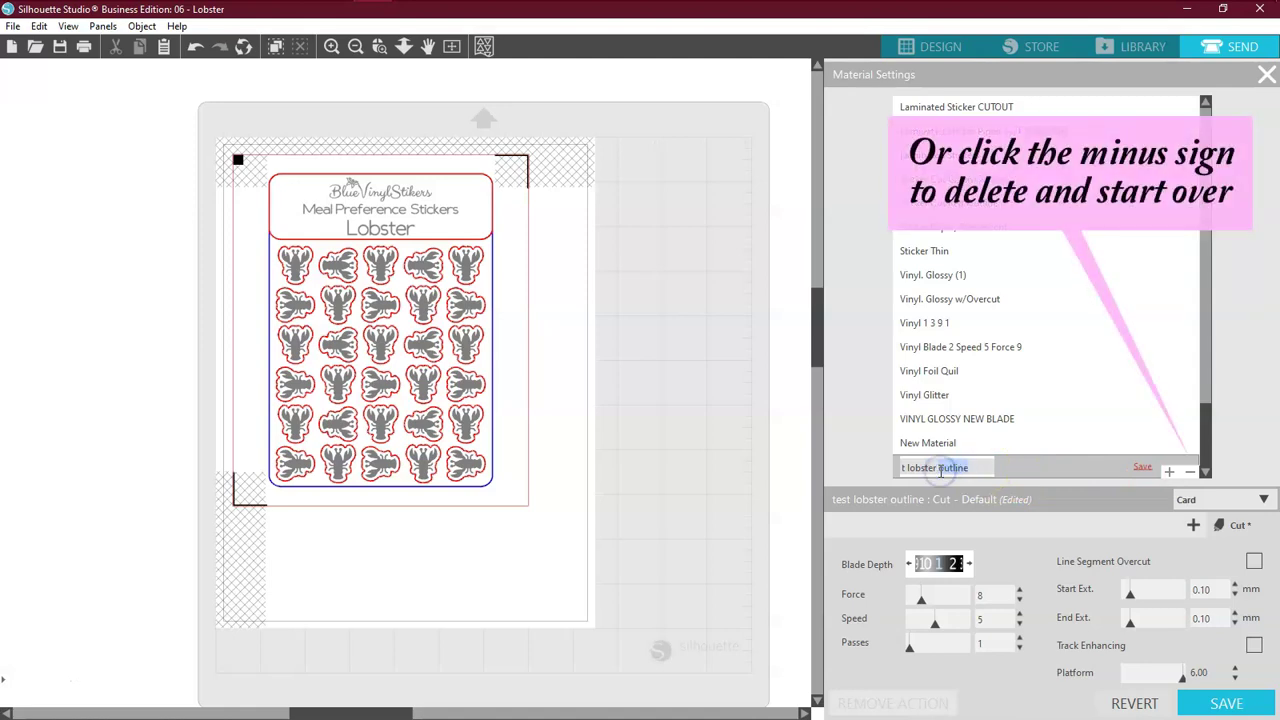
pyautogui.write('red')
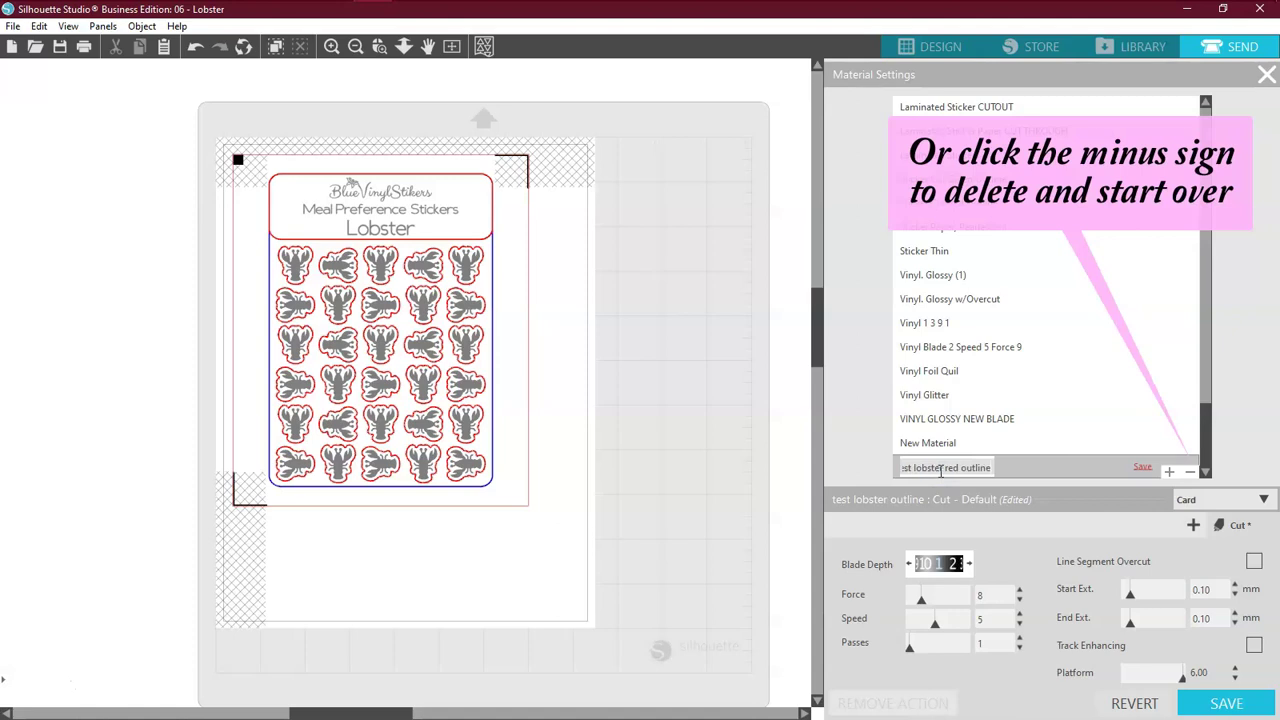
pyautogui.write(' outline')
pyautogui.click(868, 459)
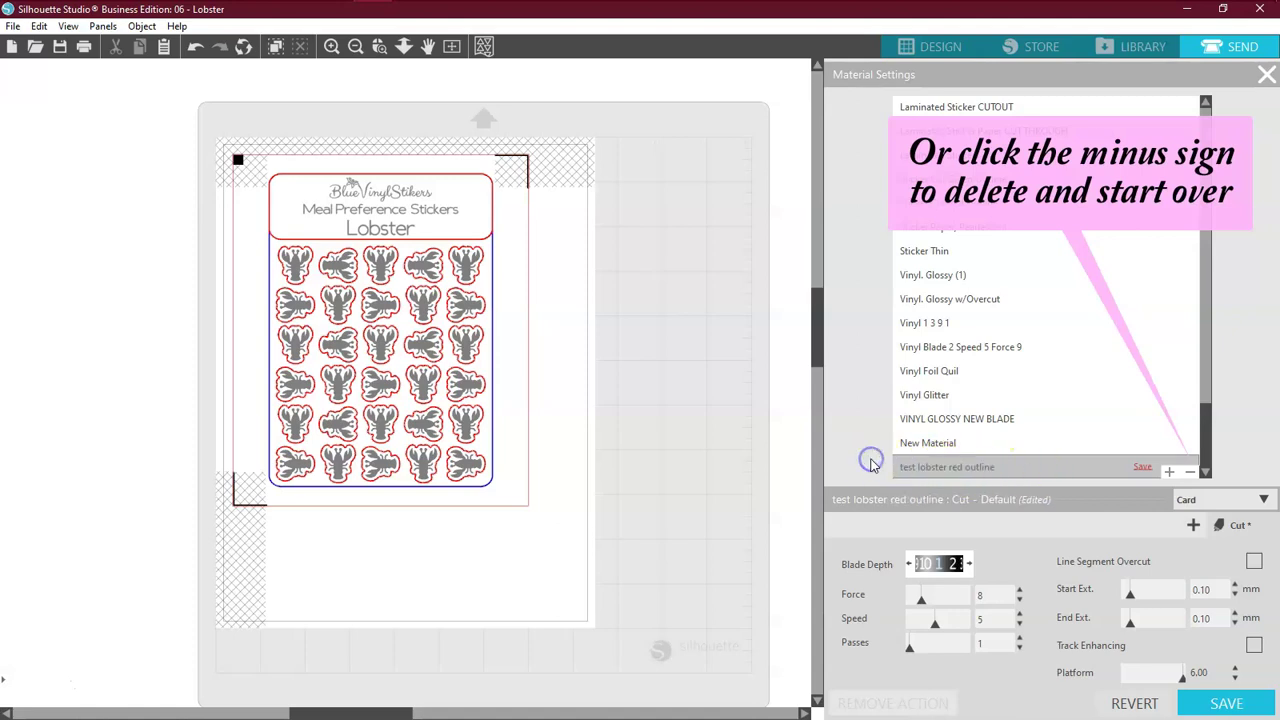
pyautogui.click(1019, 591)
pyautogui.click(1232, 706)
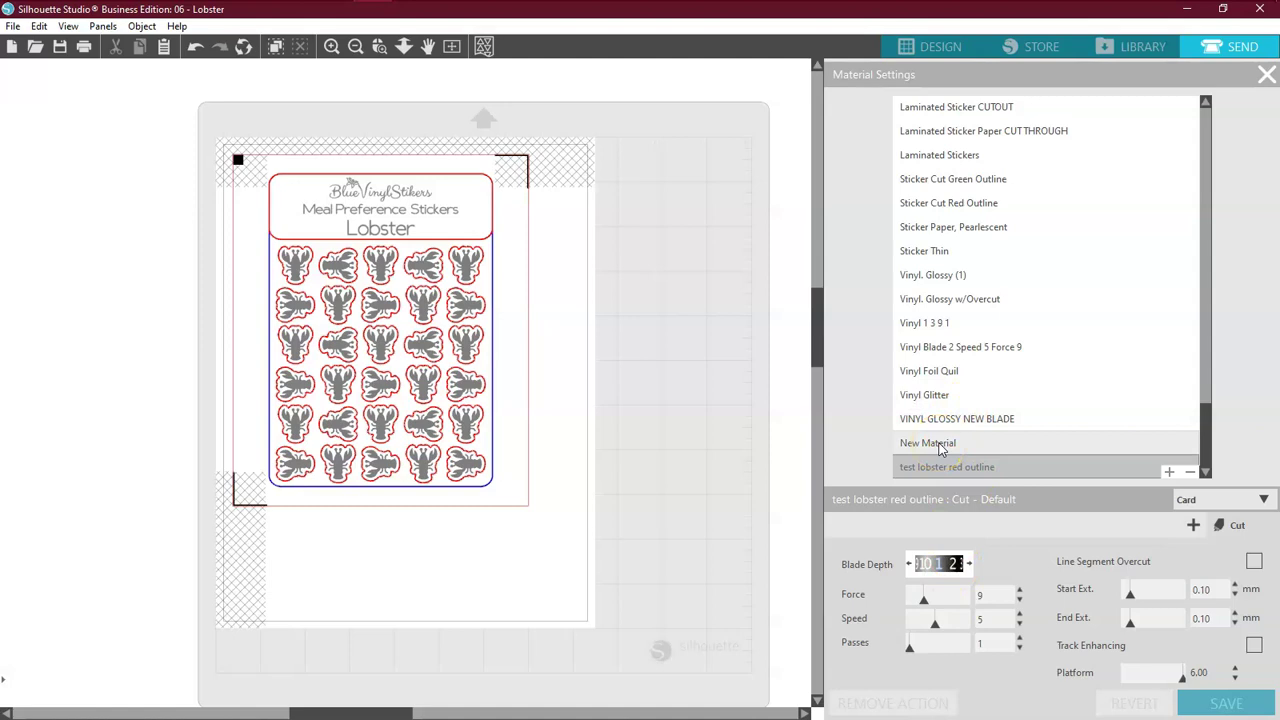
# Step: Check the other New Material entry, then reselect 'test lobster red outline'
pyautogui.click(938, 446)
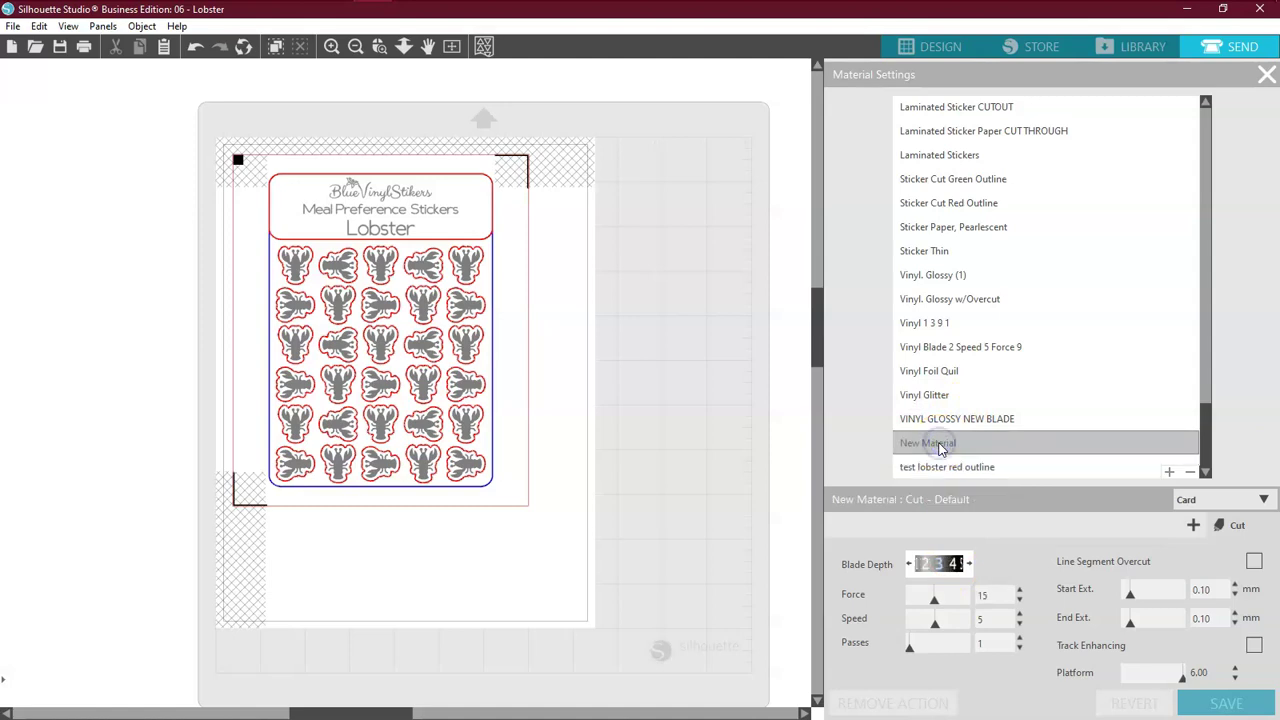
pyautogui.click(932, 470)
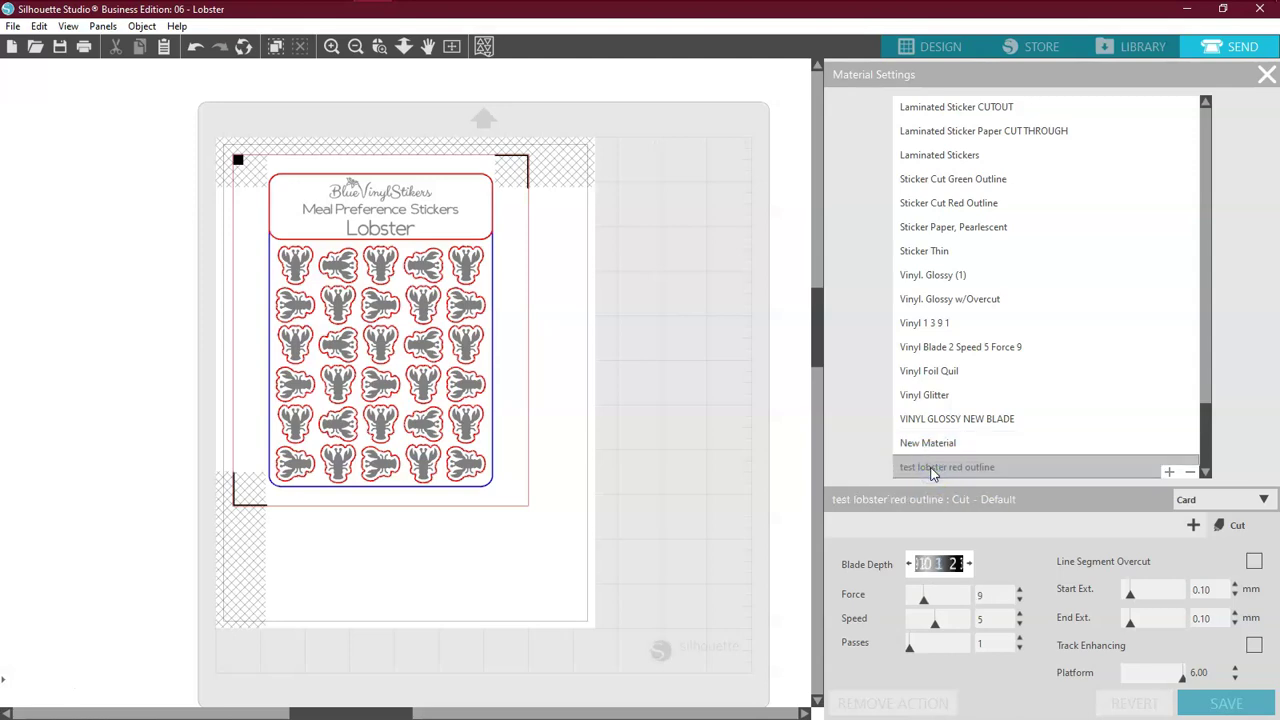
pyautogui.click(925, 505)
pyautogui.click(682, 433)
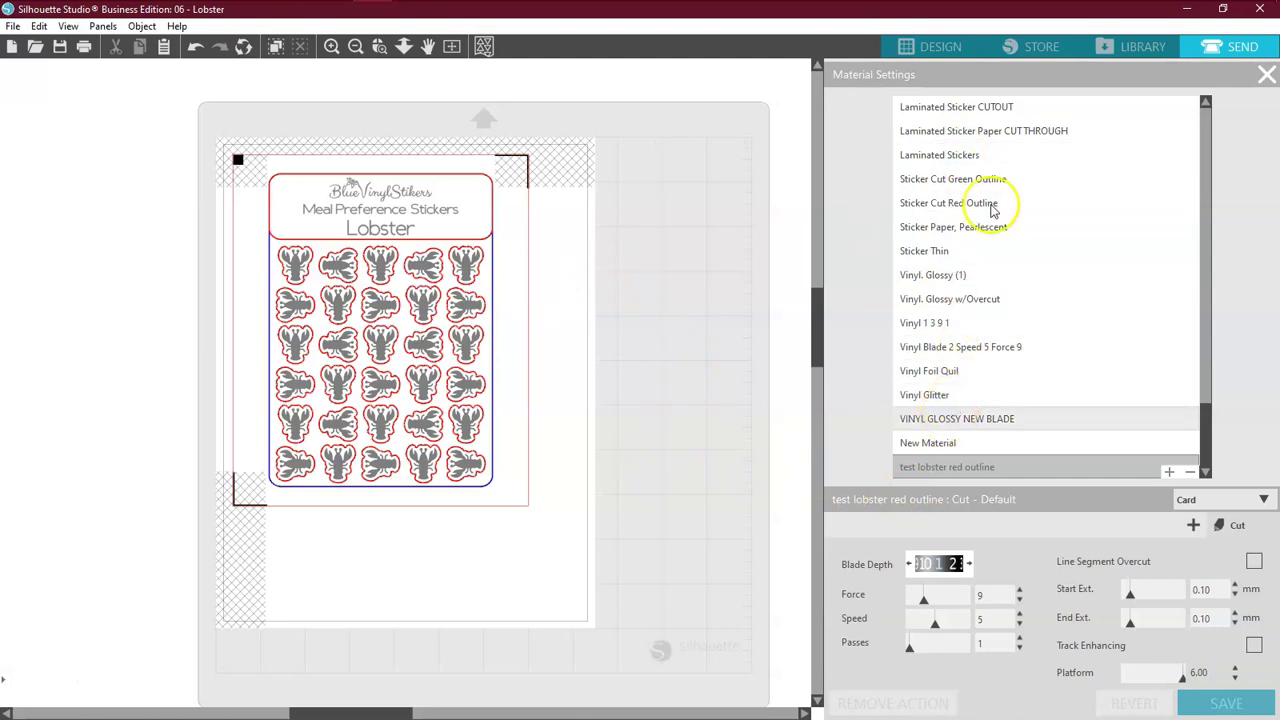
# Step: Go to DESIGN, dismiss the File menu, return to SEND and close Material Settings
pyautogui.click(935, 47)
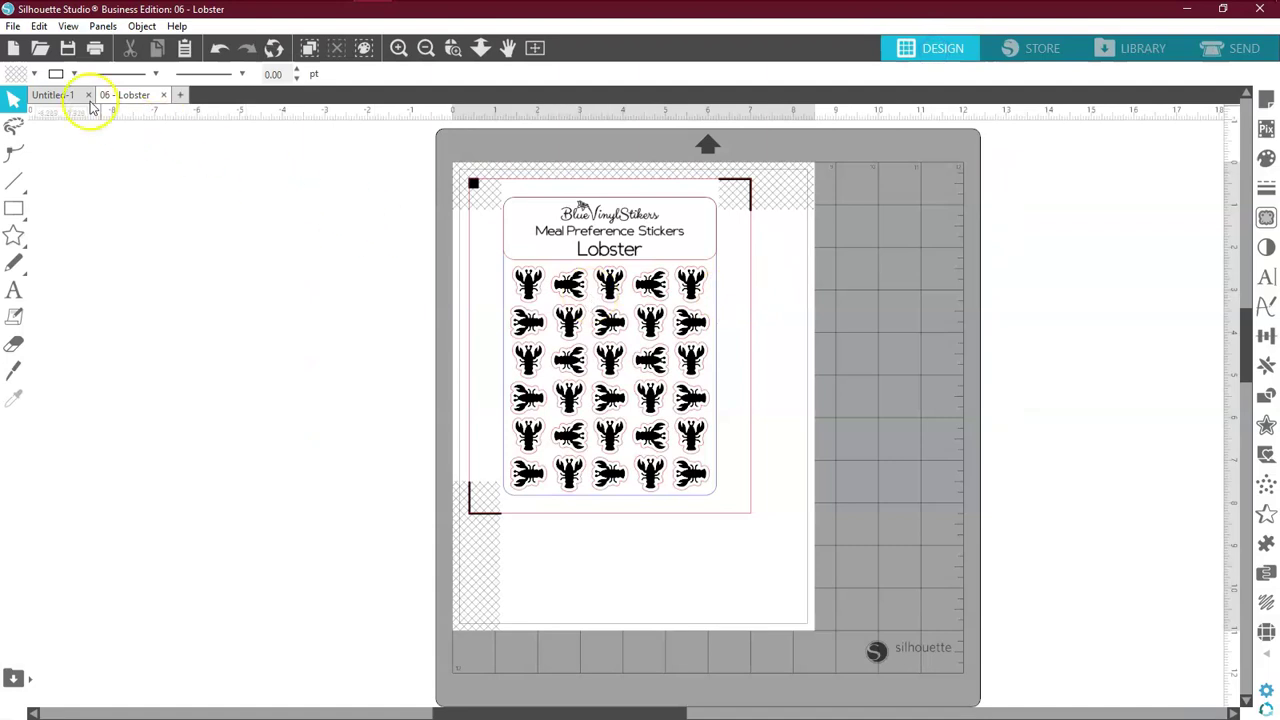
pyautogui.click(15, 27)
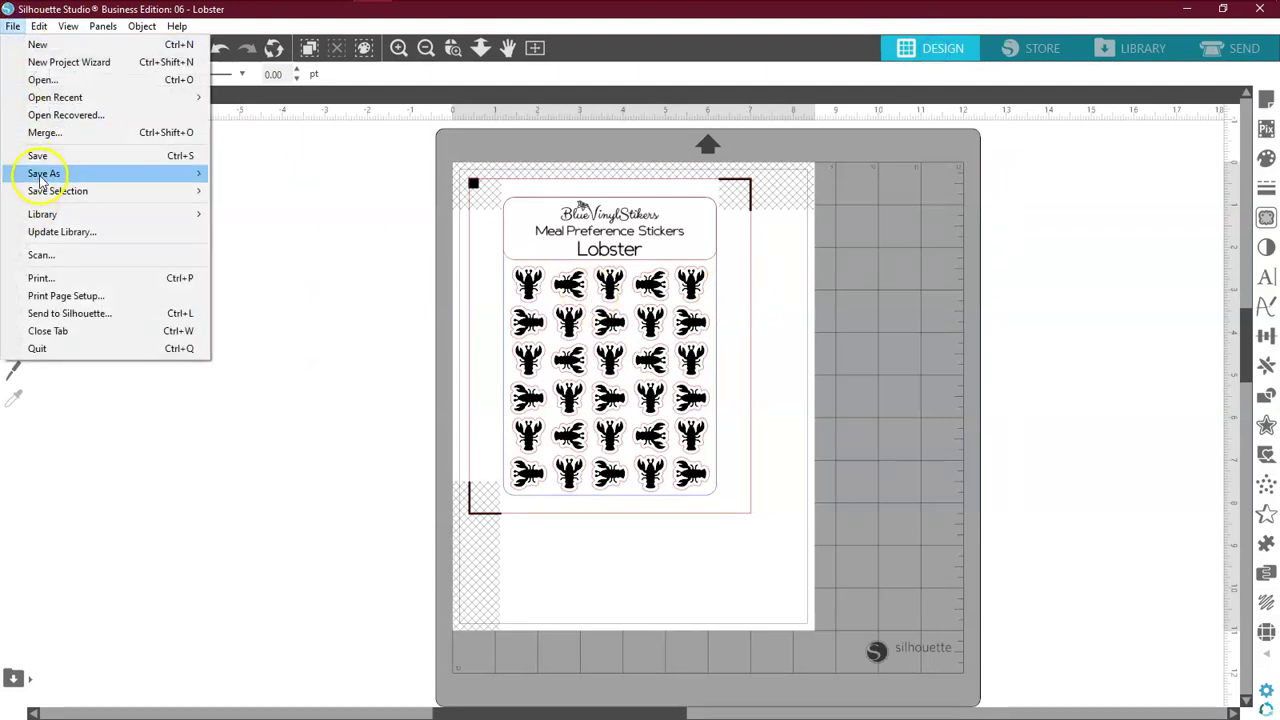
pyautogui.moveTo(40, 173)
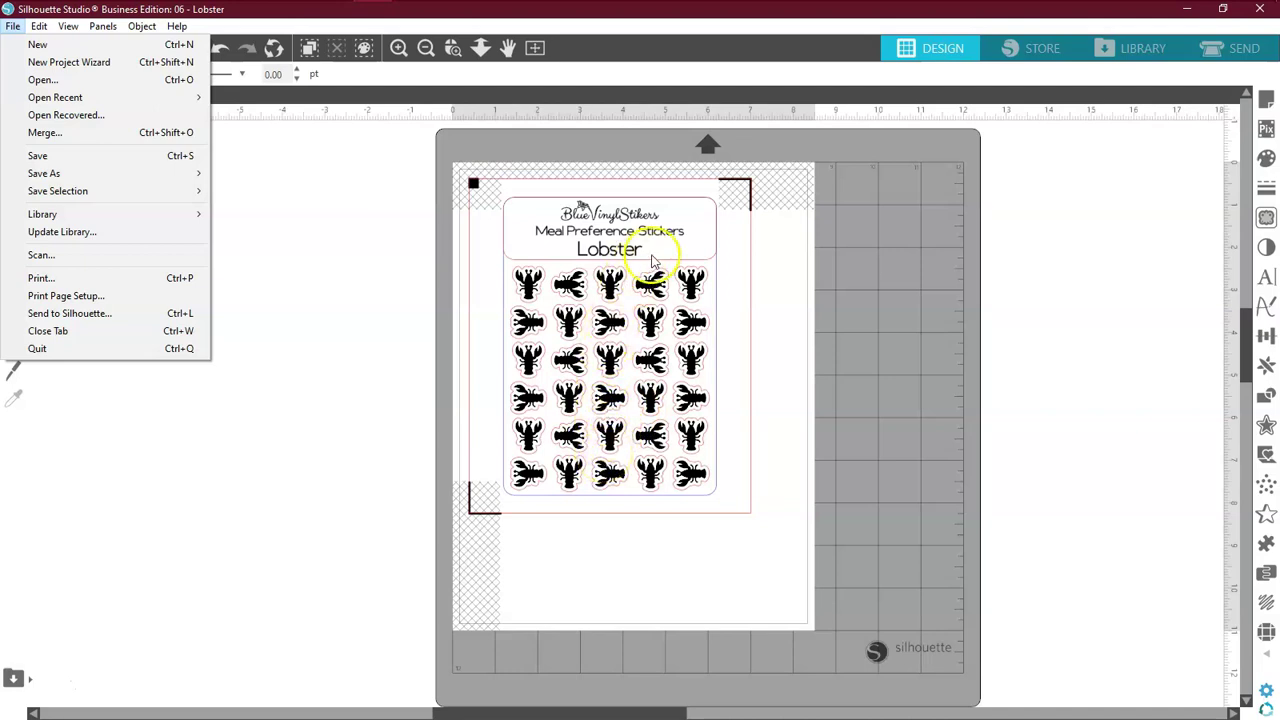
pyautogui.click(900, 185)
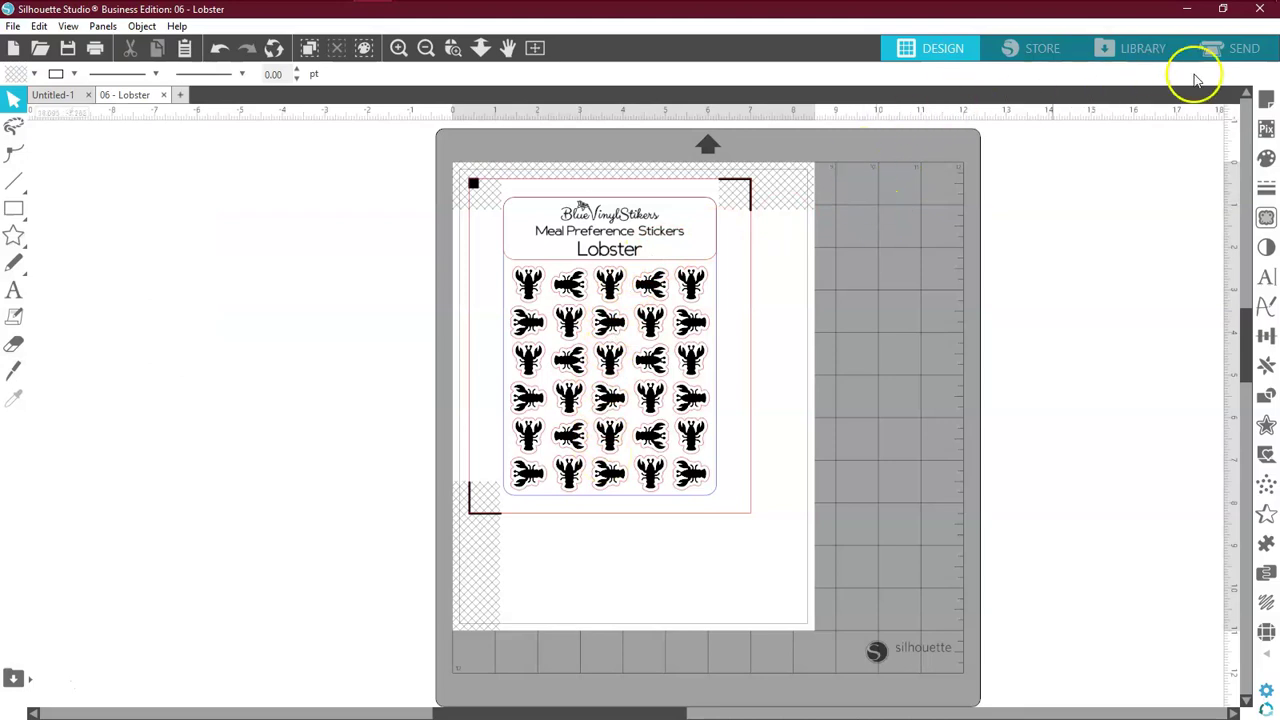
pyautogui.click(1240, 48)
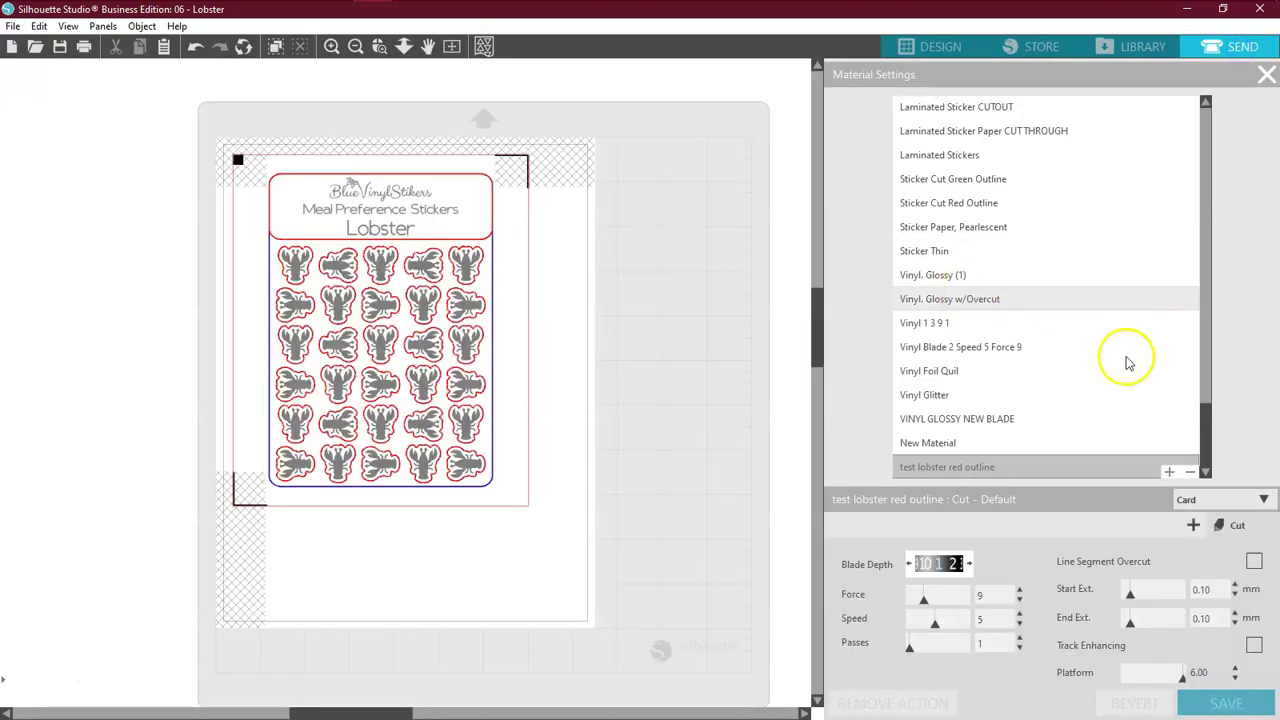
pyautogui.click(1266, 76)
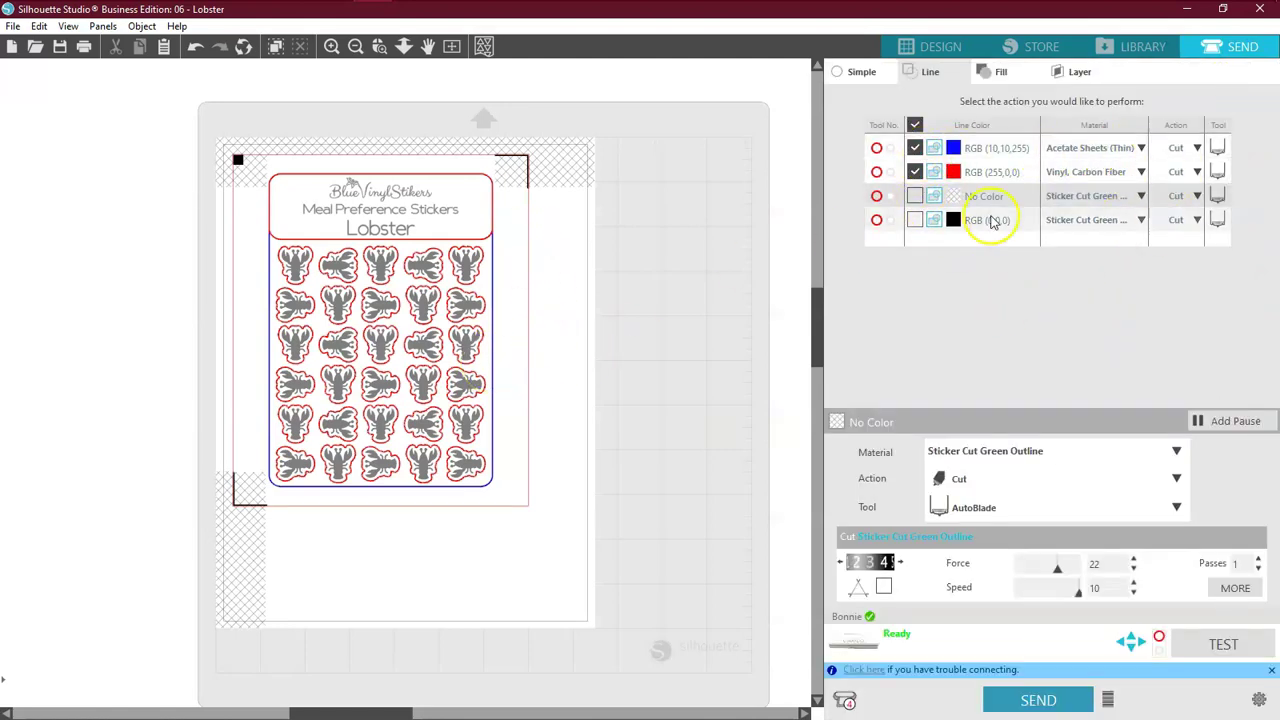
# Step: Set the blue line's material to Sticker Cut Green Outline from the User Defined list
pyautogui.click(1141, 147)
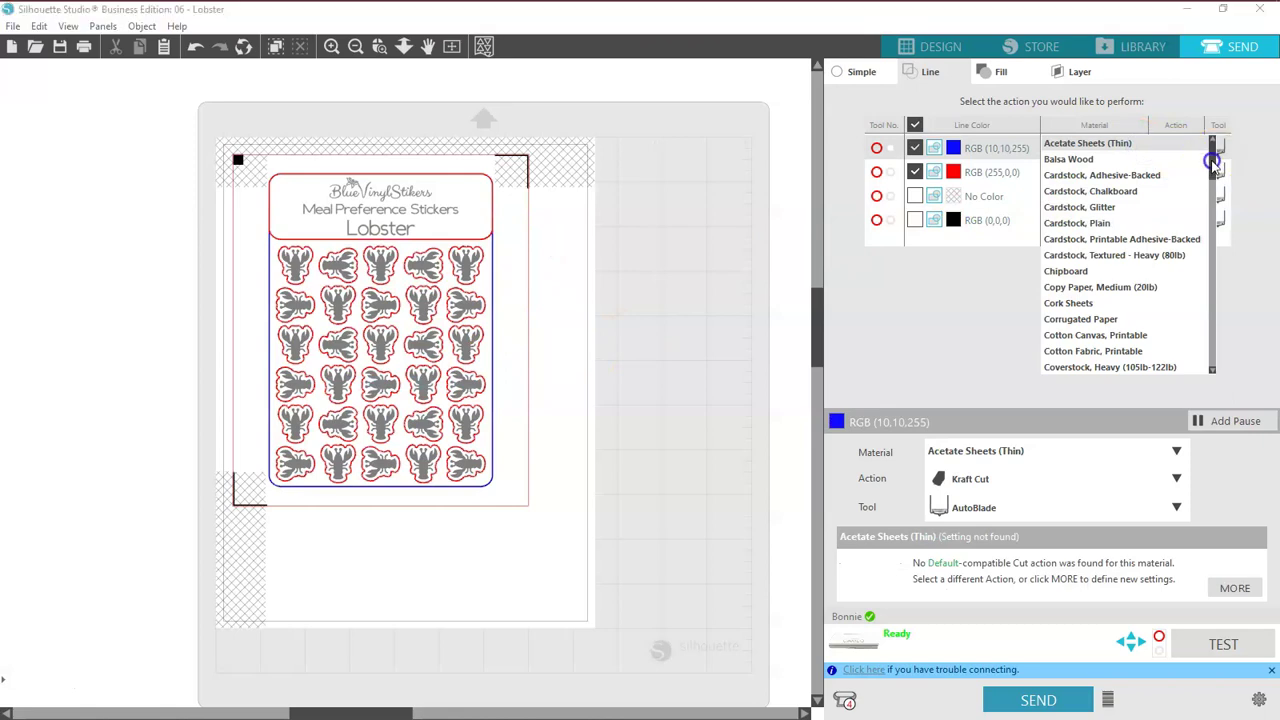
pyautogui.moveTo(1214, 163); pyautogui.dragTo(1215, 323)
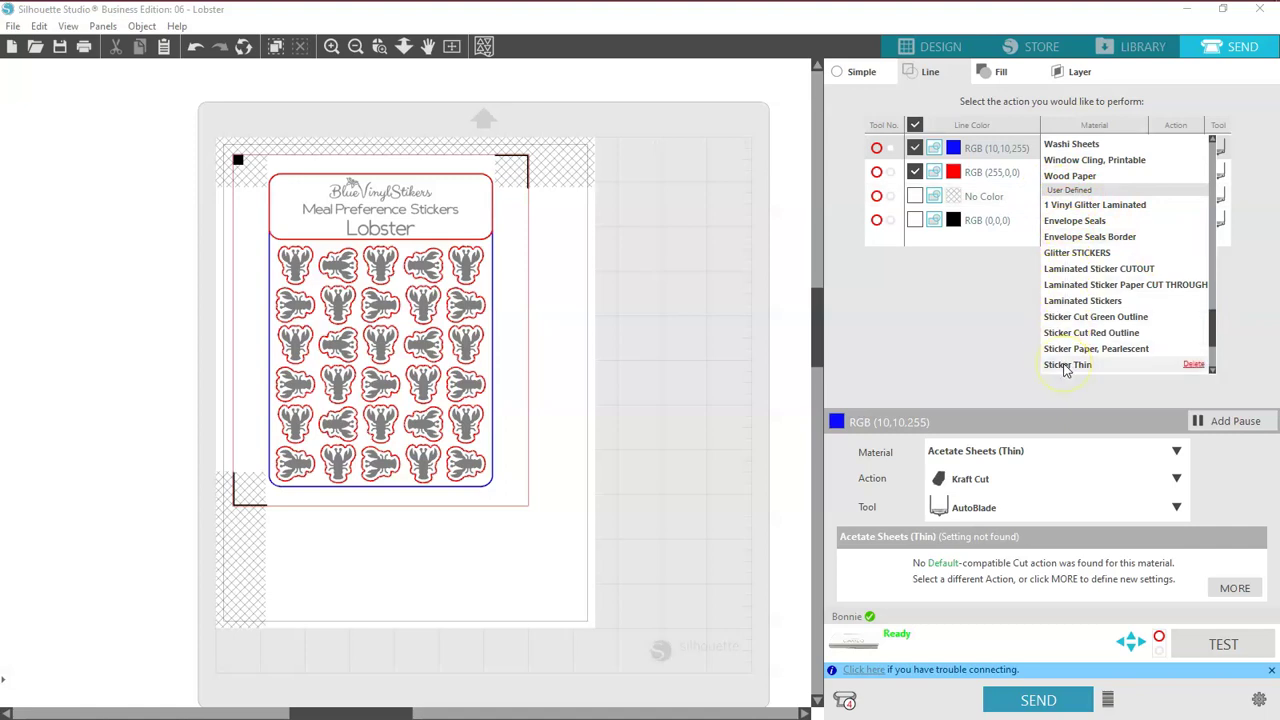
pyautogui.click(700, 335)
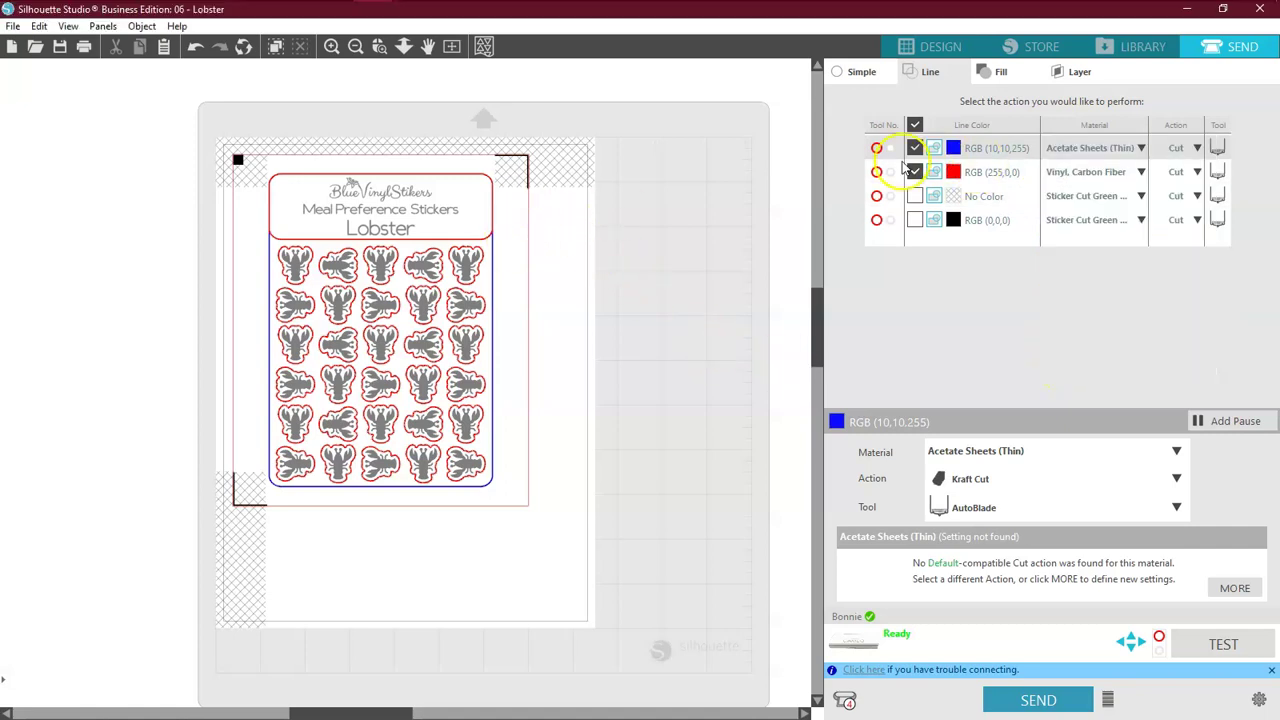
pyautogui.click(1141, 146)
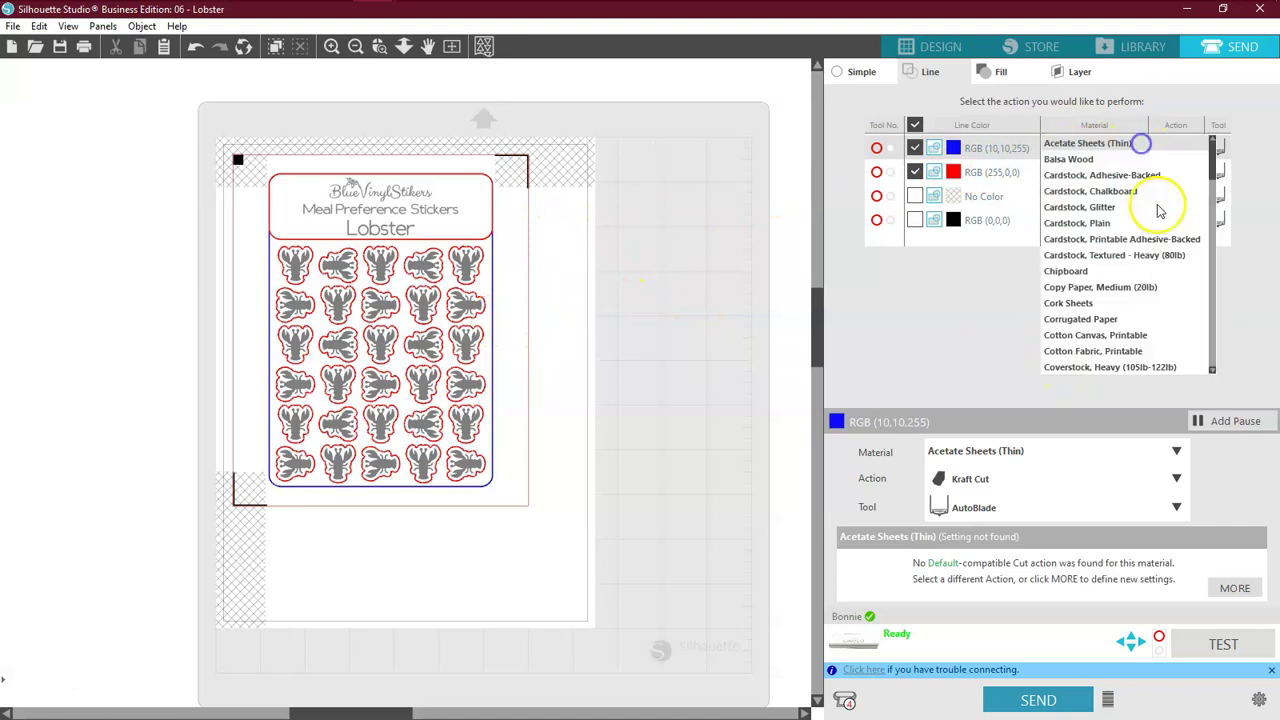
pyautogui.click(1208, 216)
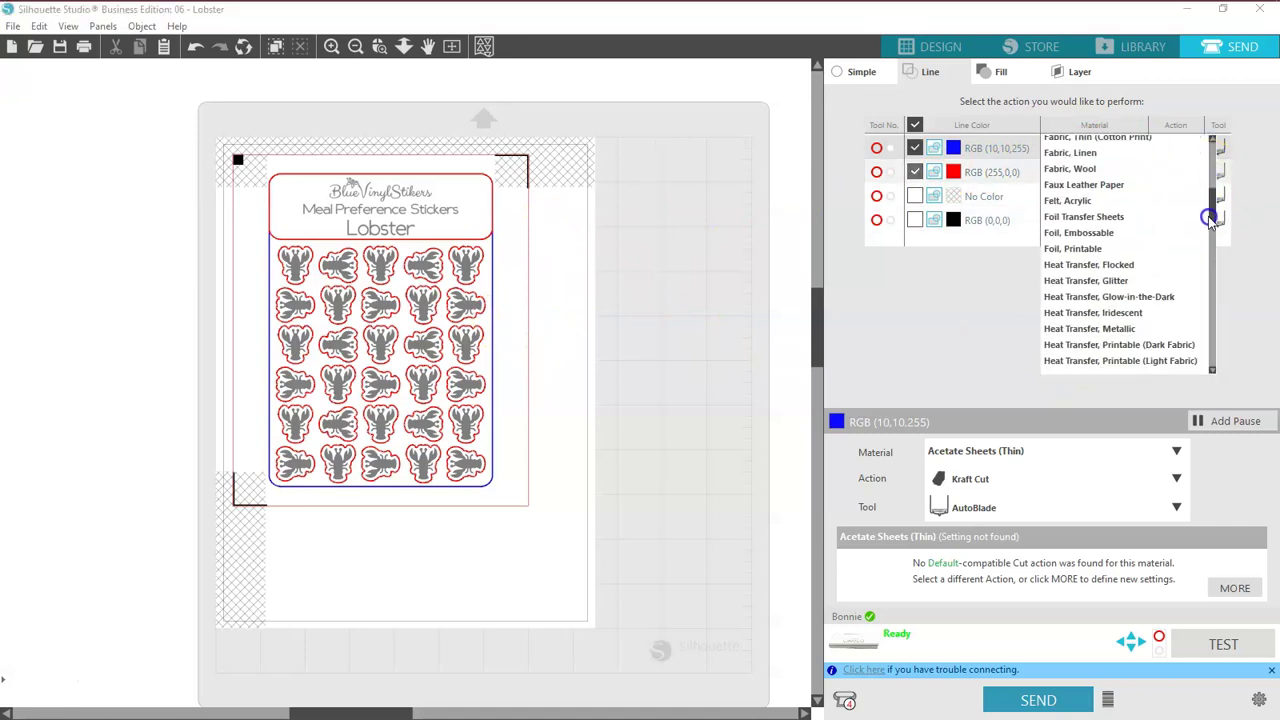
pyautogui.moveTo(1208, 216); pyautogui.dragTo(1195, 345)
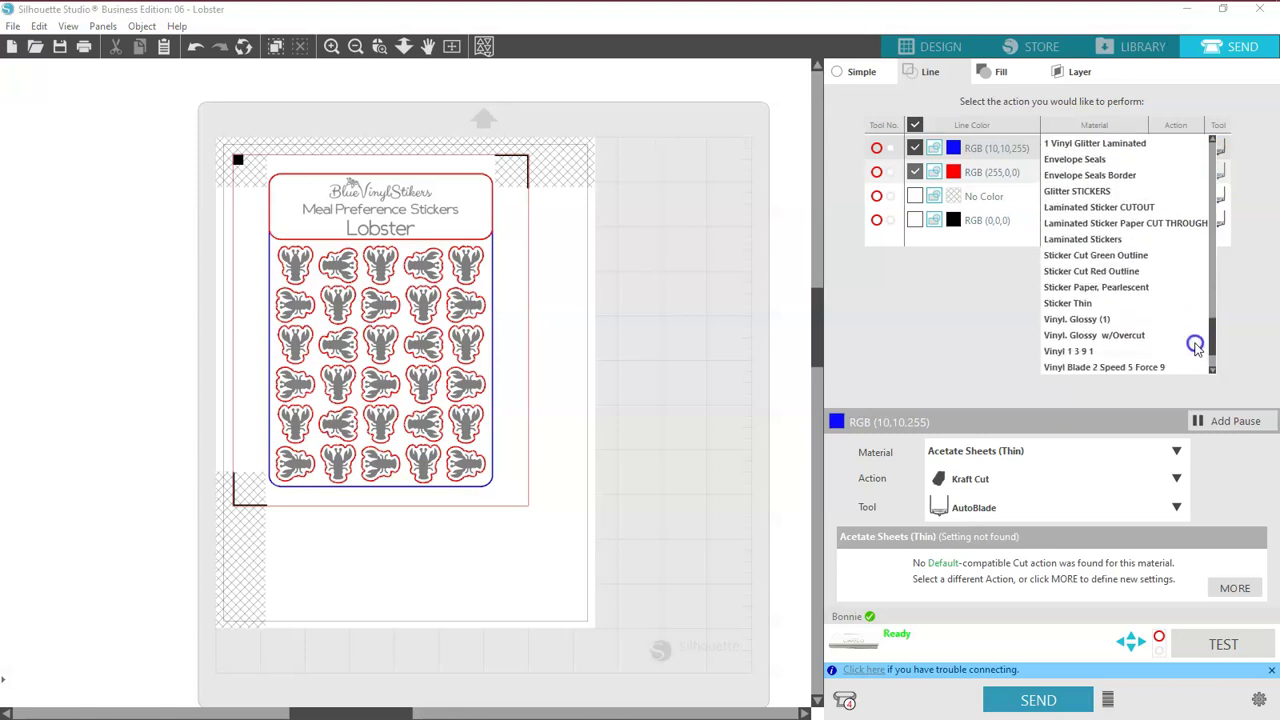
pyautogui.click(1086, 257)
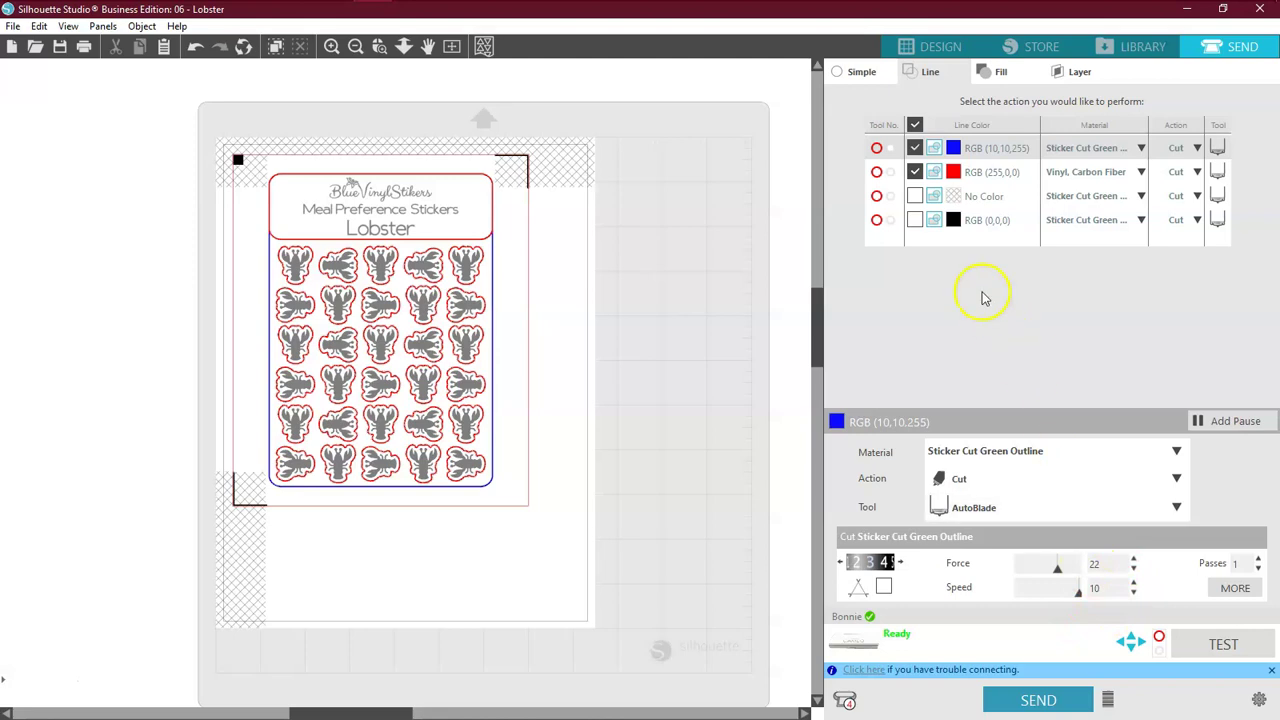
# Step: Give the red line Sticker Cut Red Outline and move its row above blue to cut first
pyautogui.click(1143, 172)
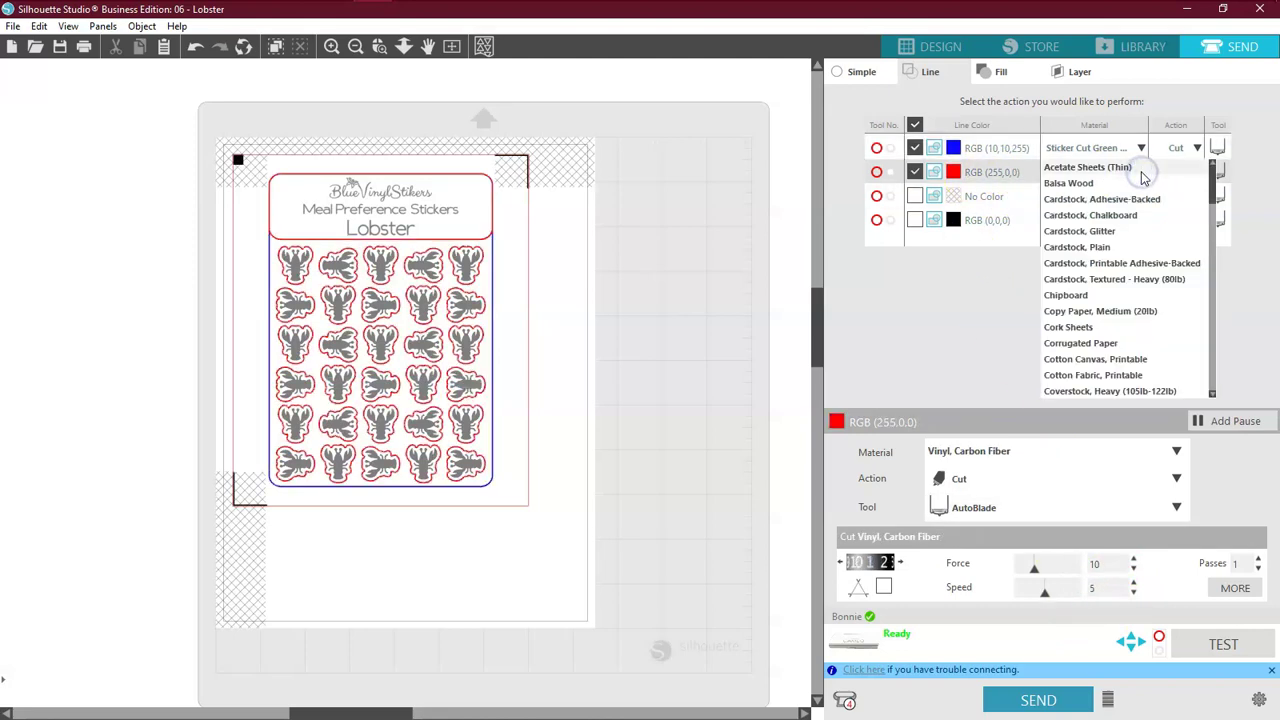
pyautogui.moveTo(1214, 180); pyautogui.dragTo(1200, 376)
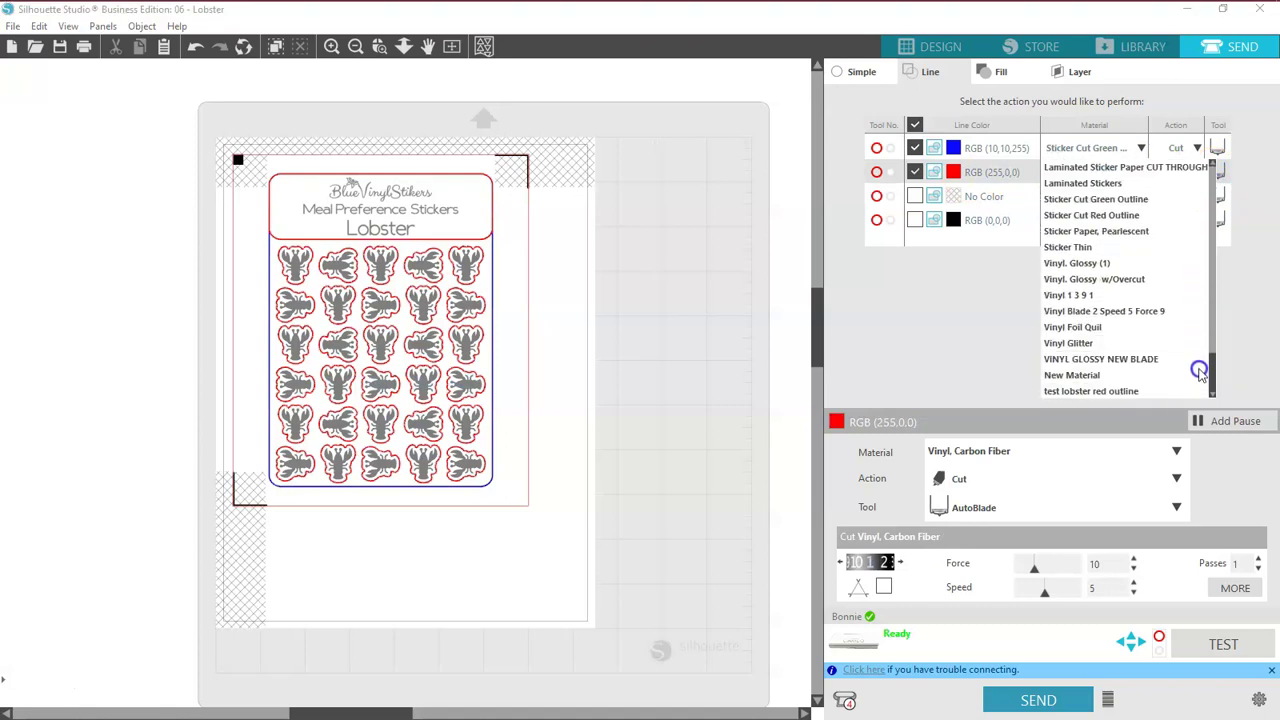
pyautogui.click(1096, 216)
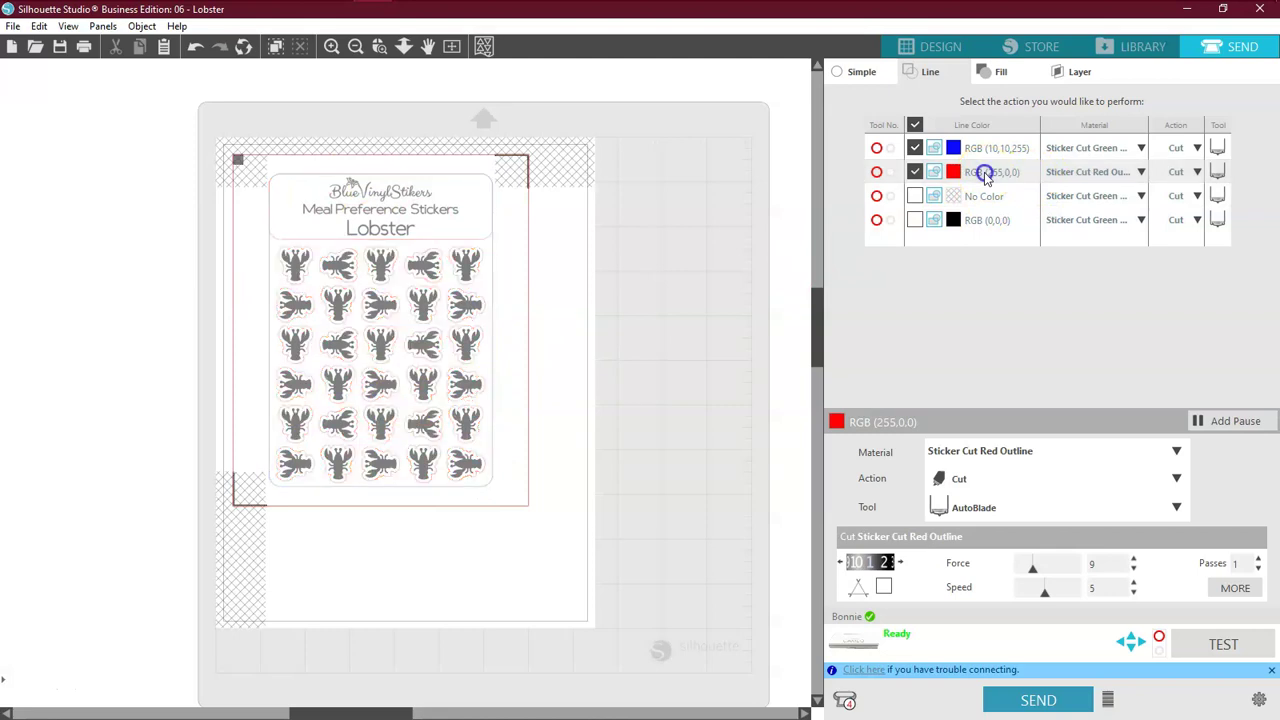
pyautogui.moveTo(985, 175); pyautogui.dragTo(983, 148)
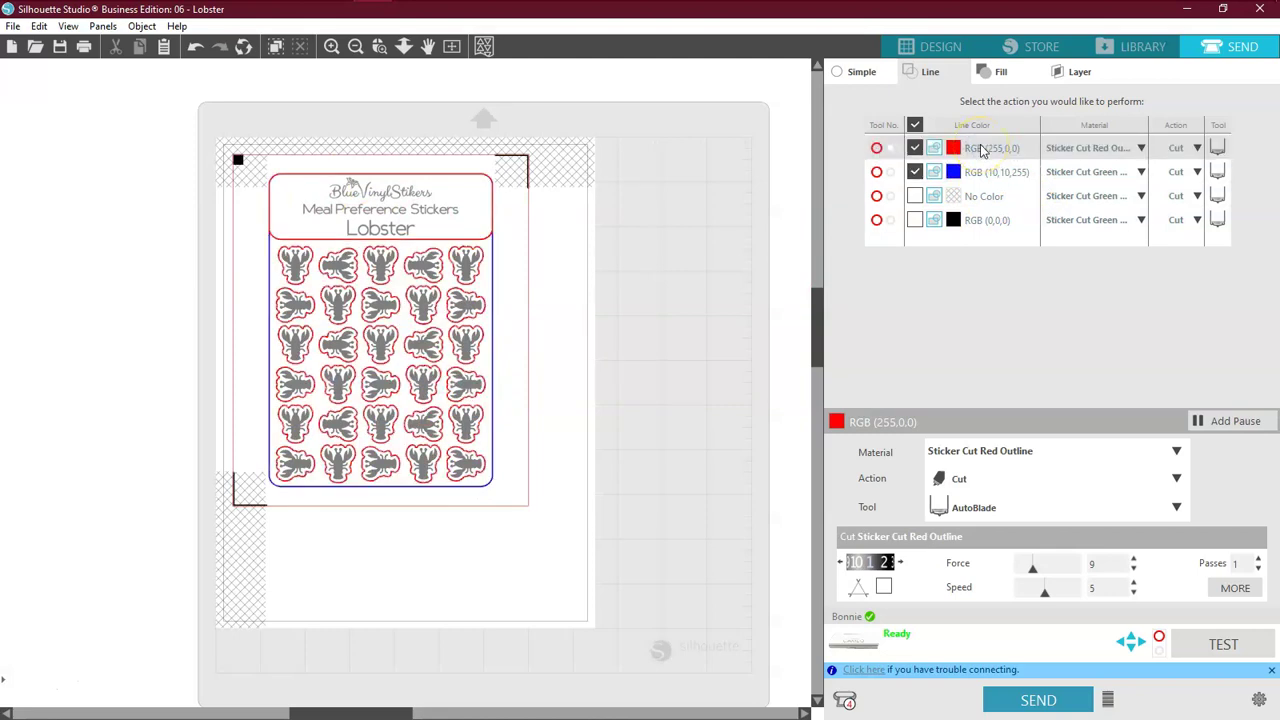
pyautogui.click(983, 172)
# Step: Save the design to the library as 06 - Lobster, replacing the existing one
pyautogui.click(941, 47)
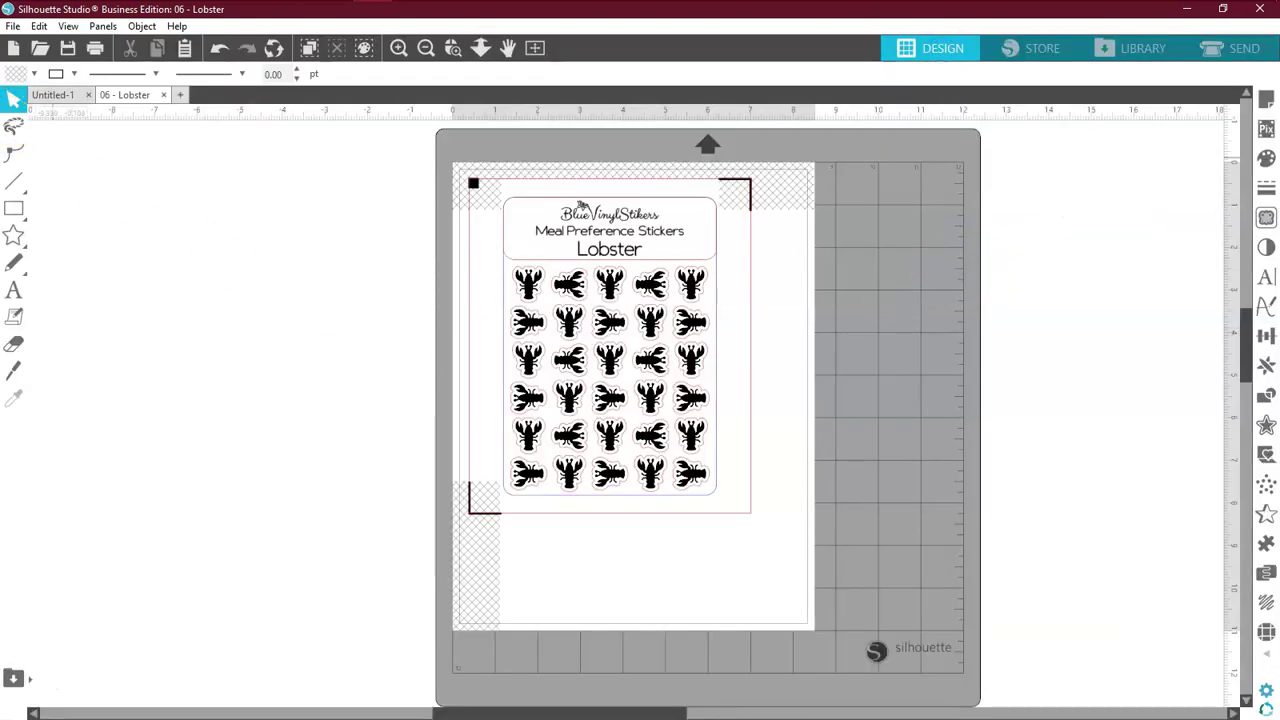
pyautogui.click(13, 26)
pyautogui.moveTo(32, 175)
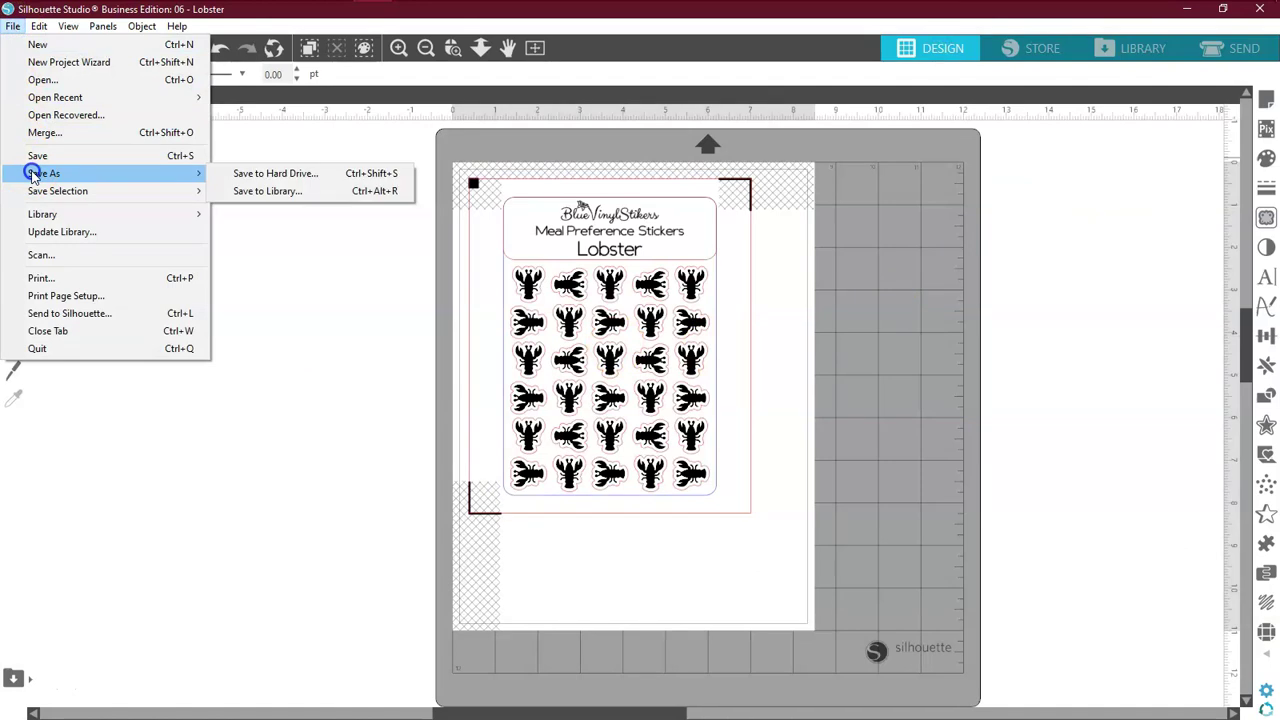
pyautogui.click(276, 191)
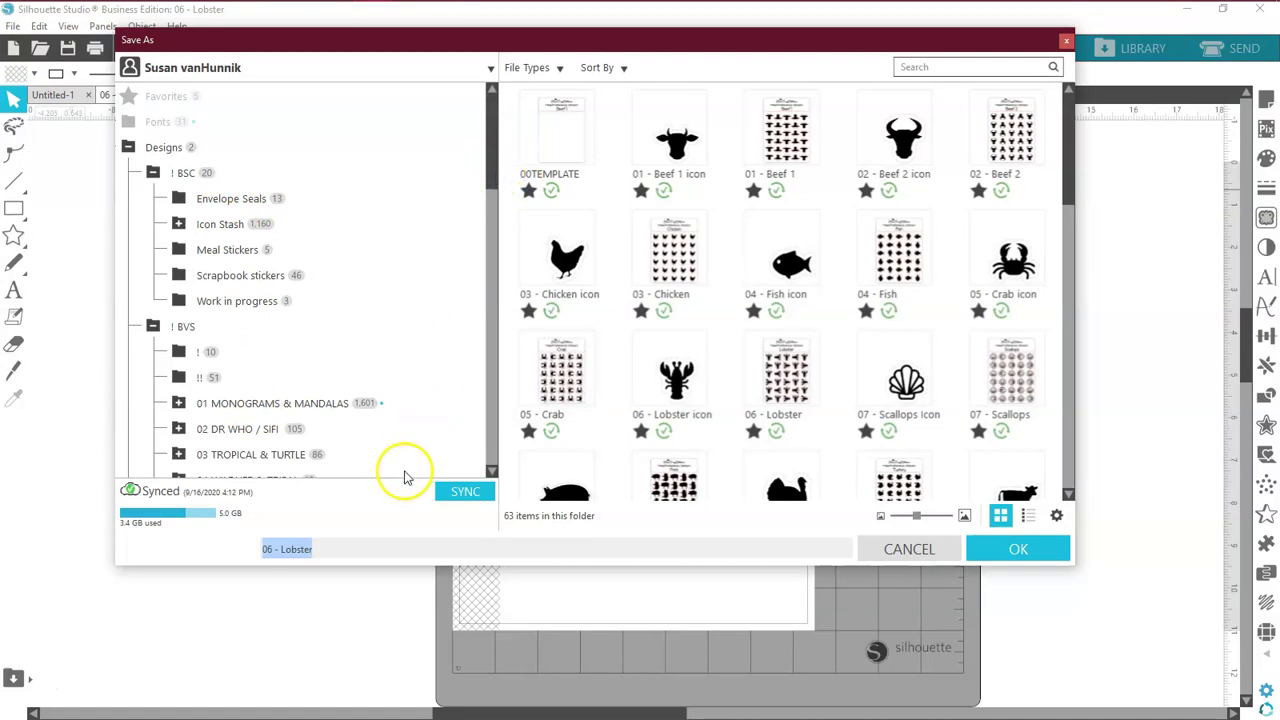
pyautogui.click(1013, 551)
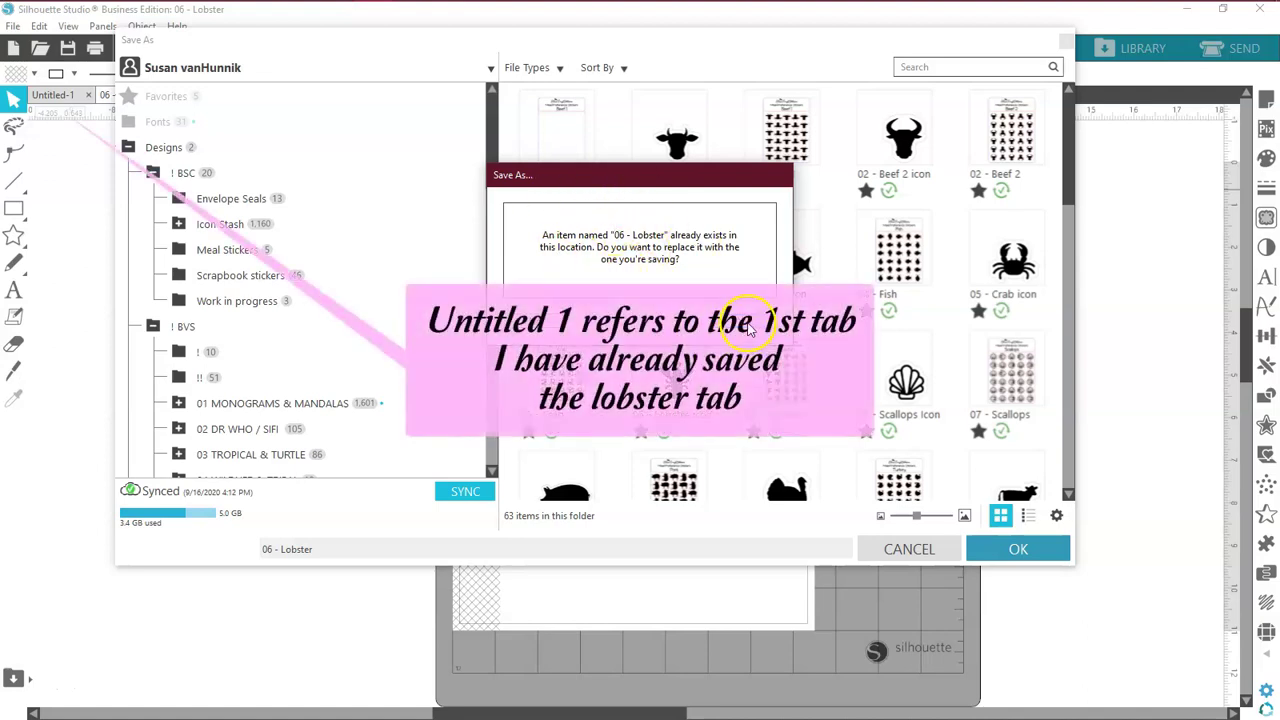
pyautogui.click(747, 324)
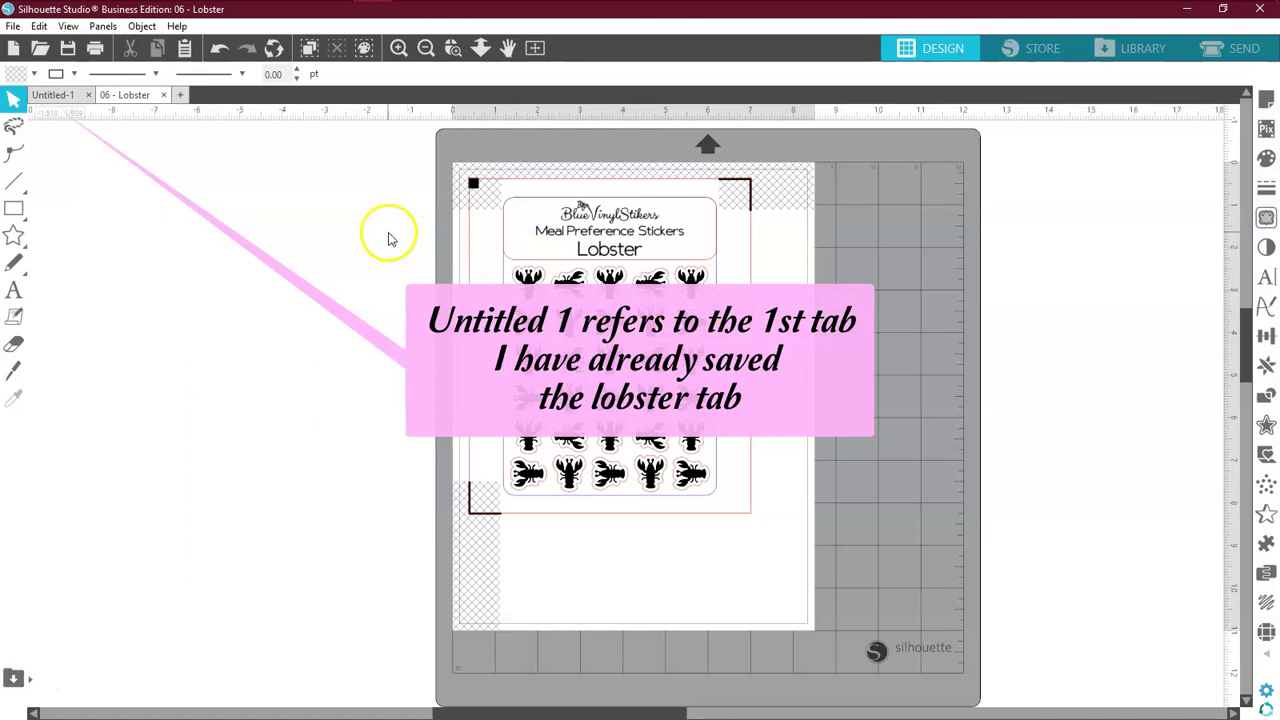
# Step: Reopen the File menu to quit the program
pyautogui.click(13, 26)
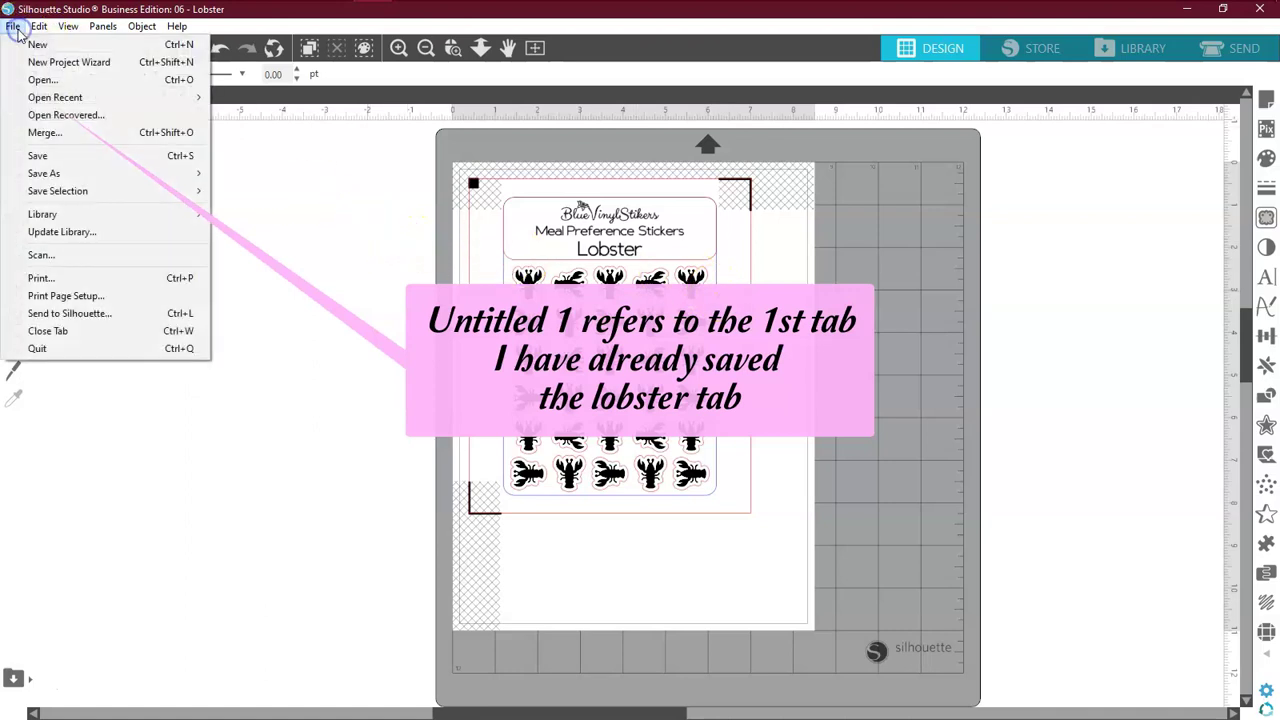
pyautogui.click(331, 266)
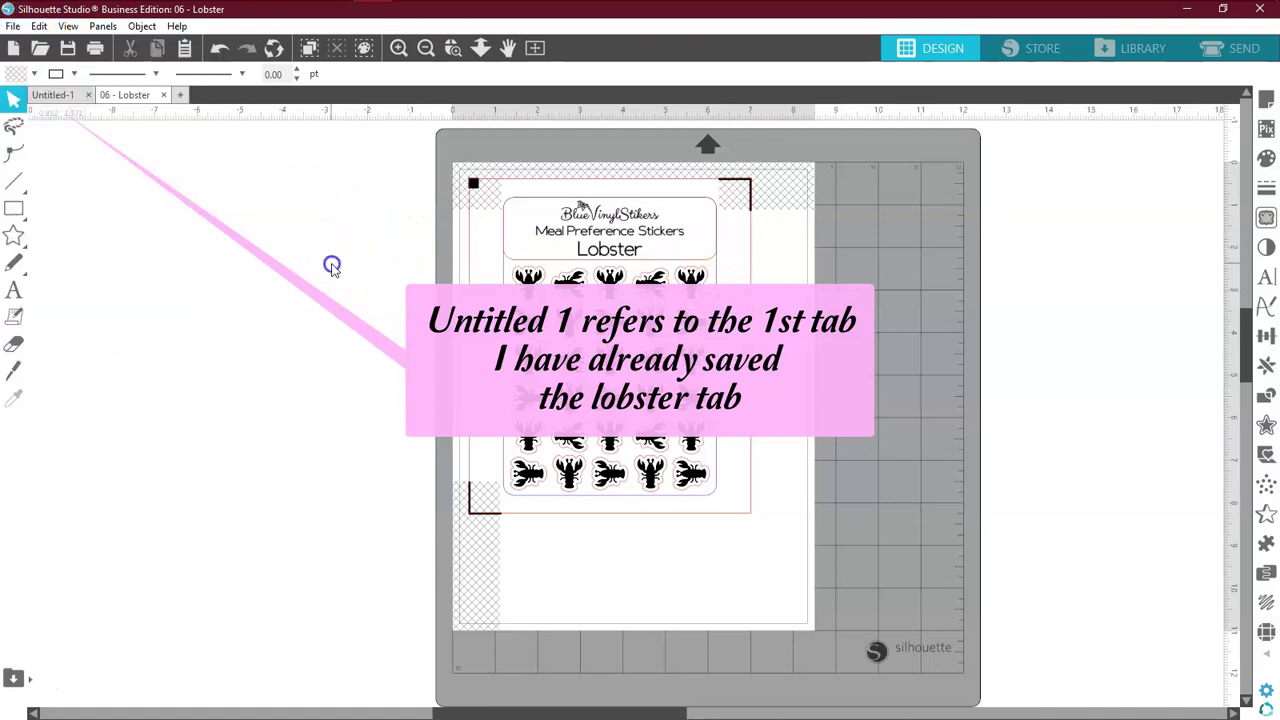
pyautogui.click(15, 27)
# Step: Quit Silhouette Studio and relaunch it to a blank 12 × 12 in Untitled-1 page
pyautogui.click(50, 348)
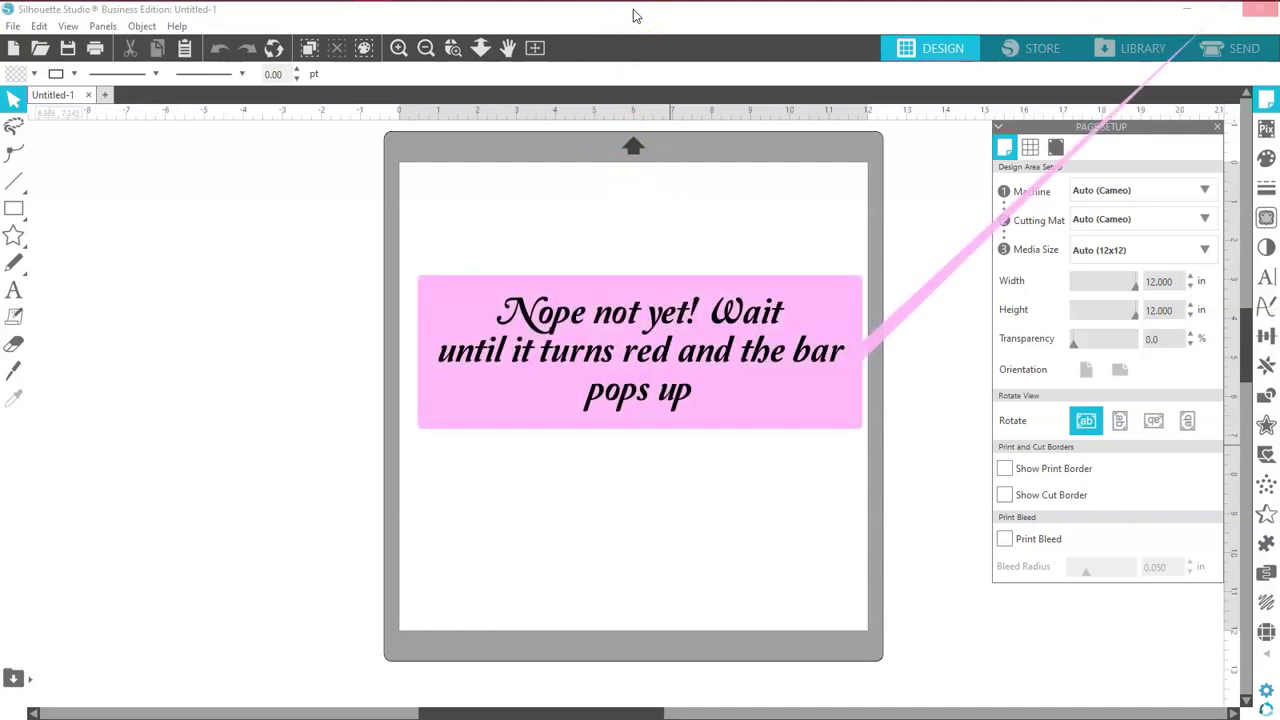
pyautogui.click(646, 15)
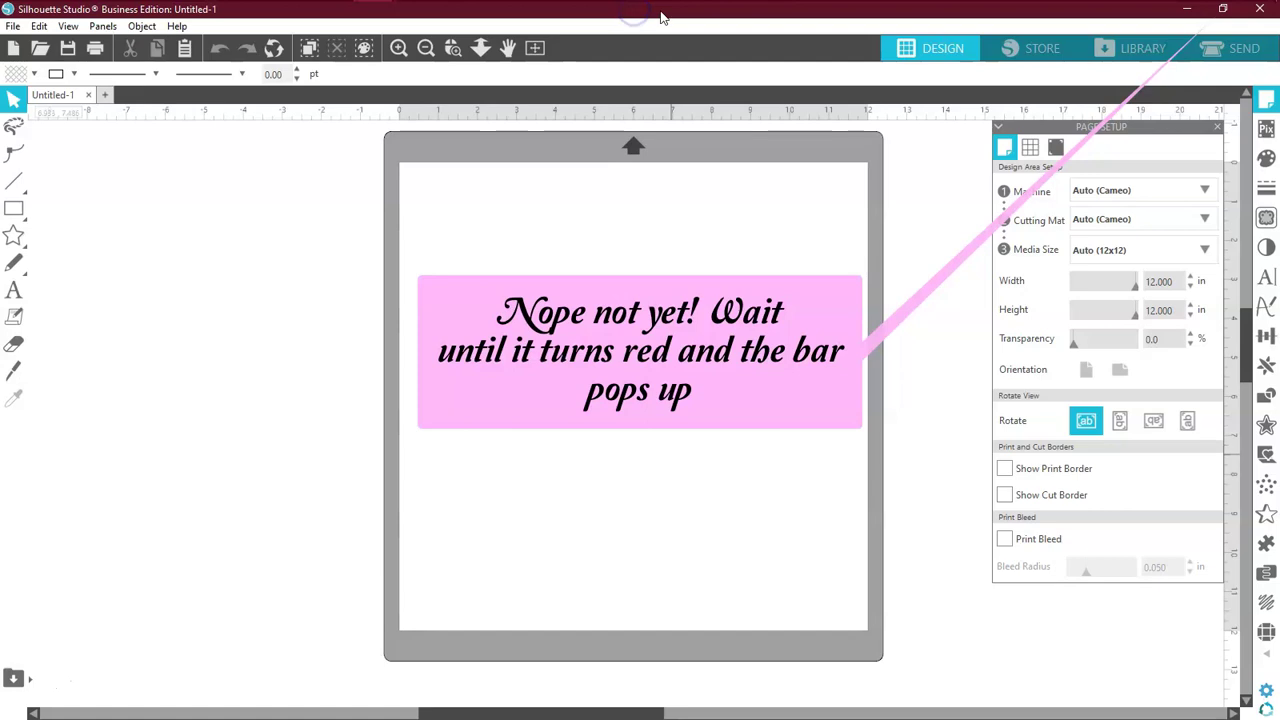
# Step: Open '06 - Lobster' from the Library, with red lines on Sticker Cut Red Outline
pyautogui.click(1133, 50)
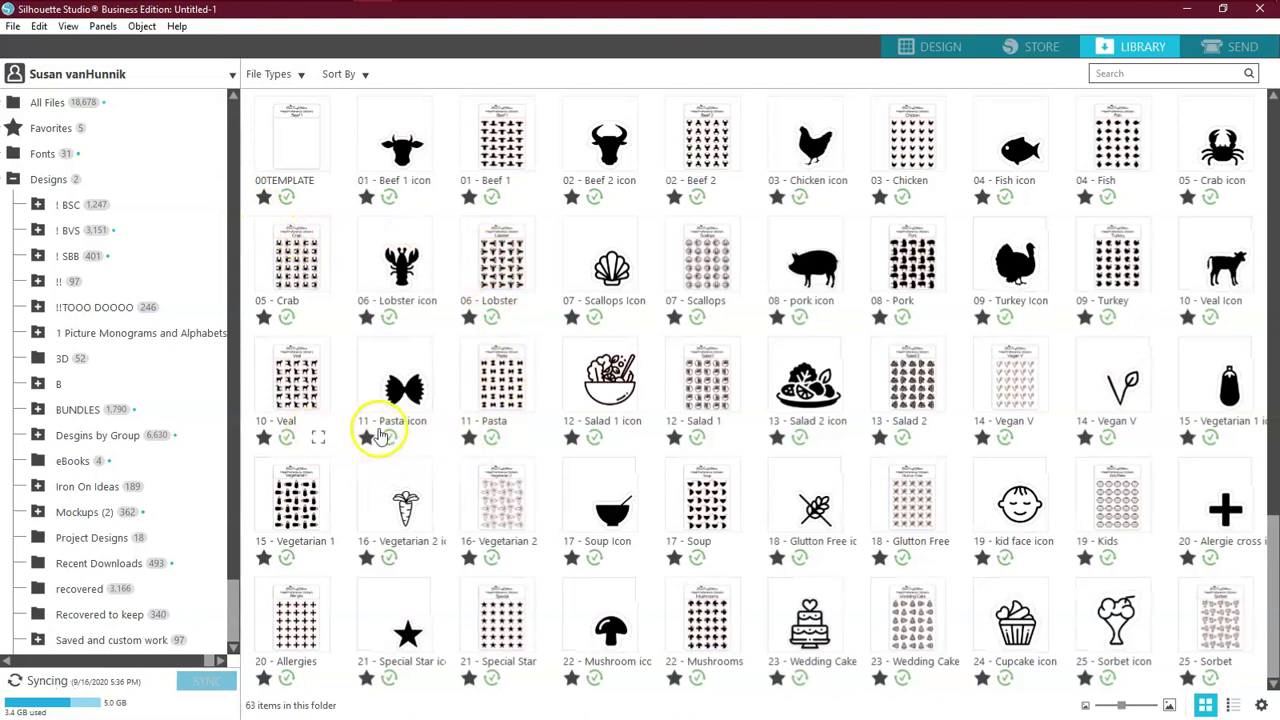
pyautogui.rightClick(496, 262)
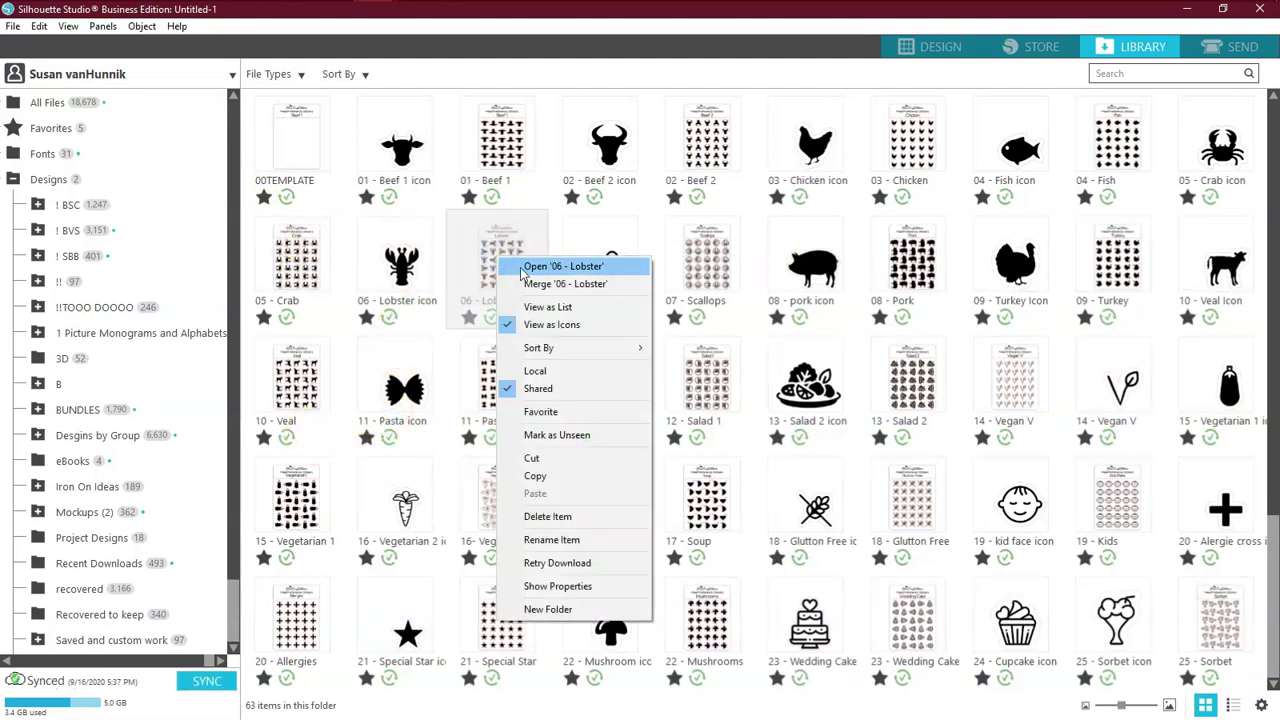
pyautogui.click(519, 267)
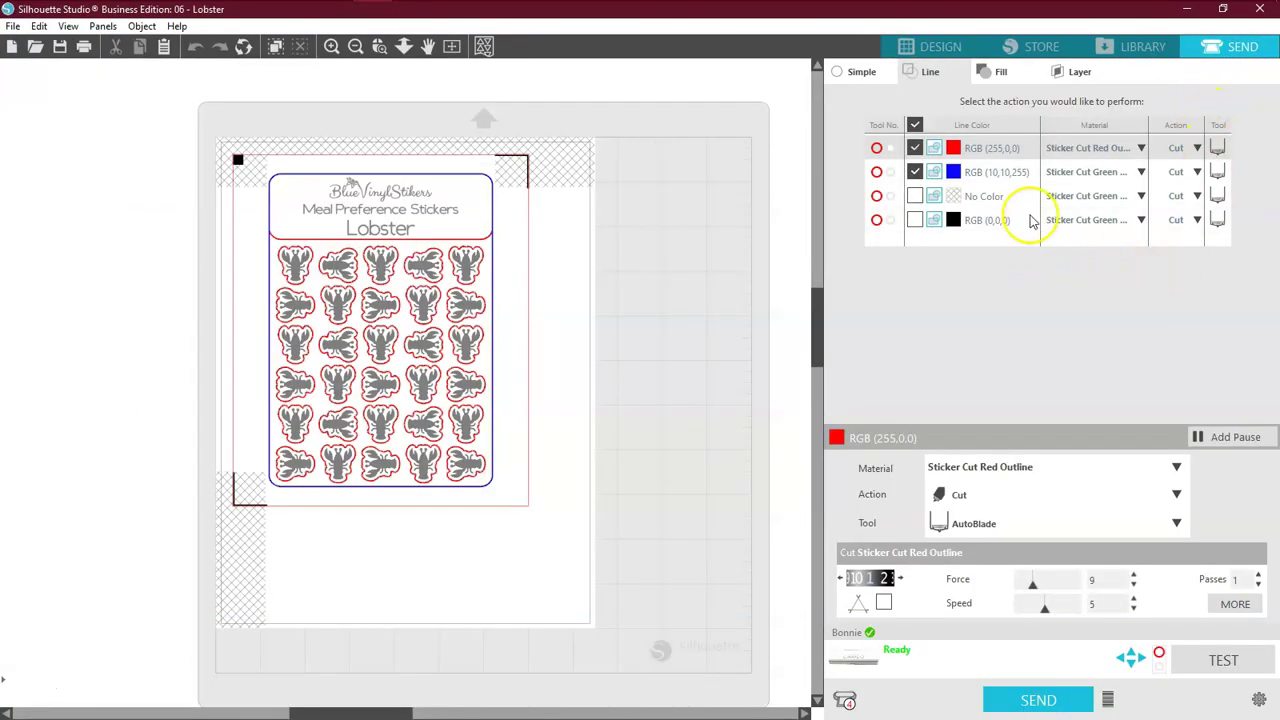
# Step: Try Acetate and Kraft Paper, then set the red line's material to Sticker Cut Green Outline
pyautogui.click(1141, 148)
pyautogui.click(1100, 141)
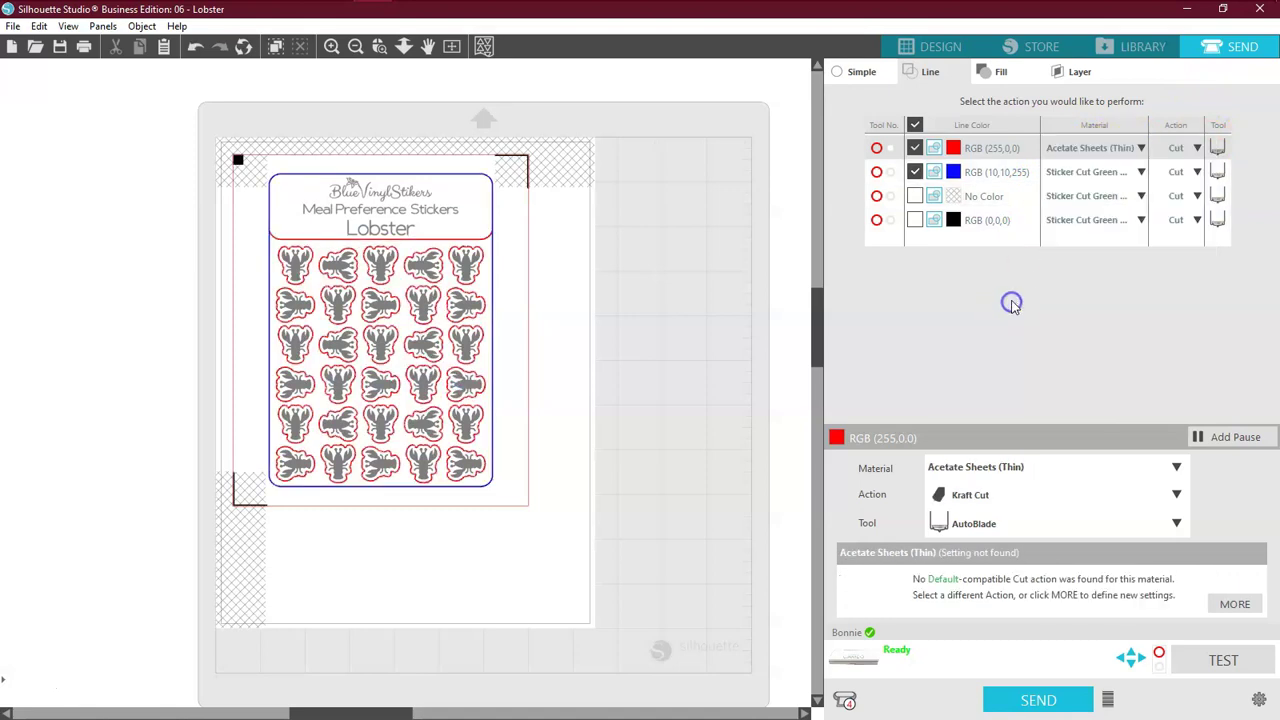
pyautogui.click(1141, 148)
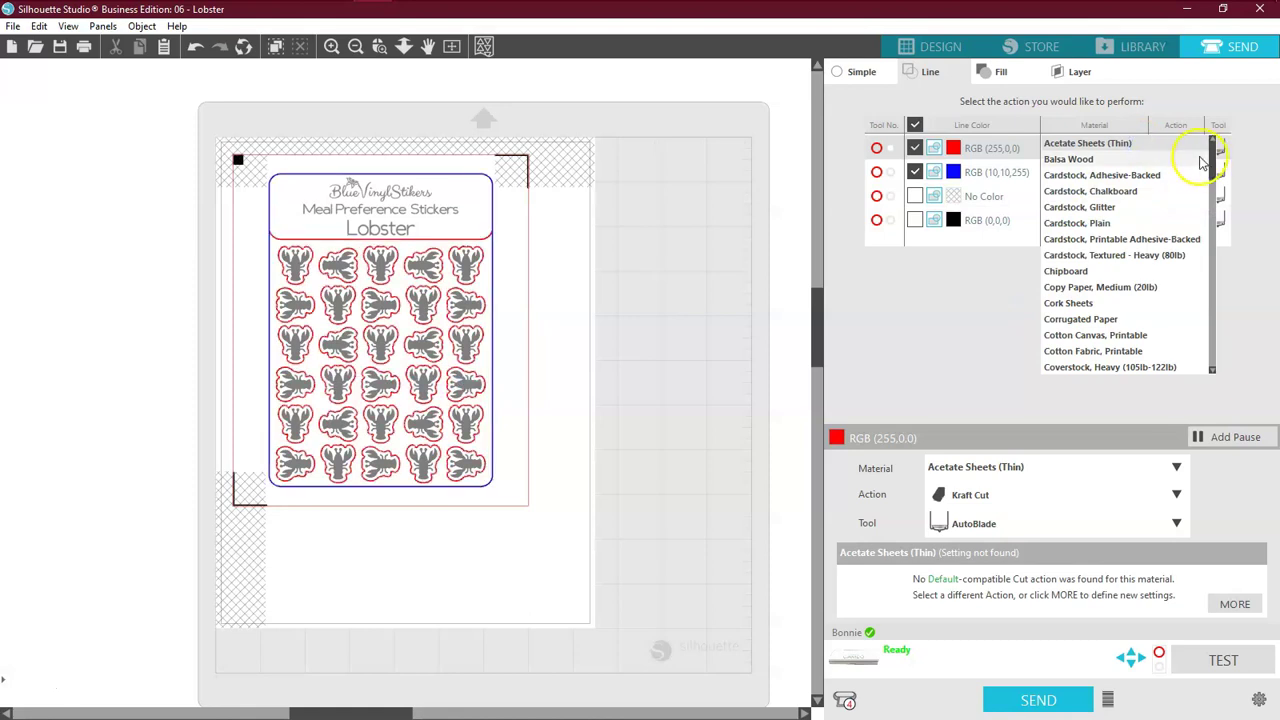
pyautogui.moveTo(1213, 160); pyautogui.dragTo(1212, 222)
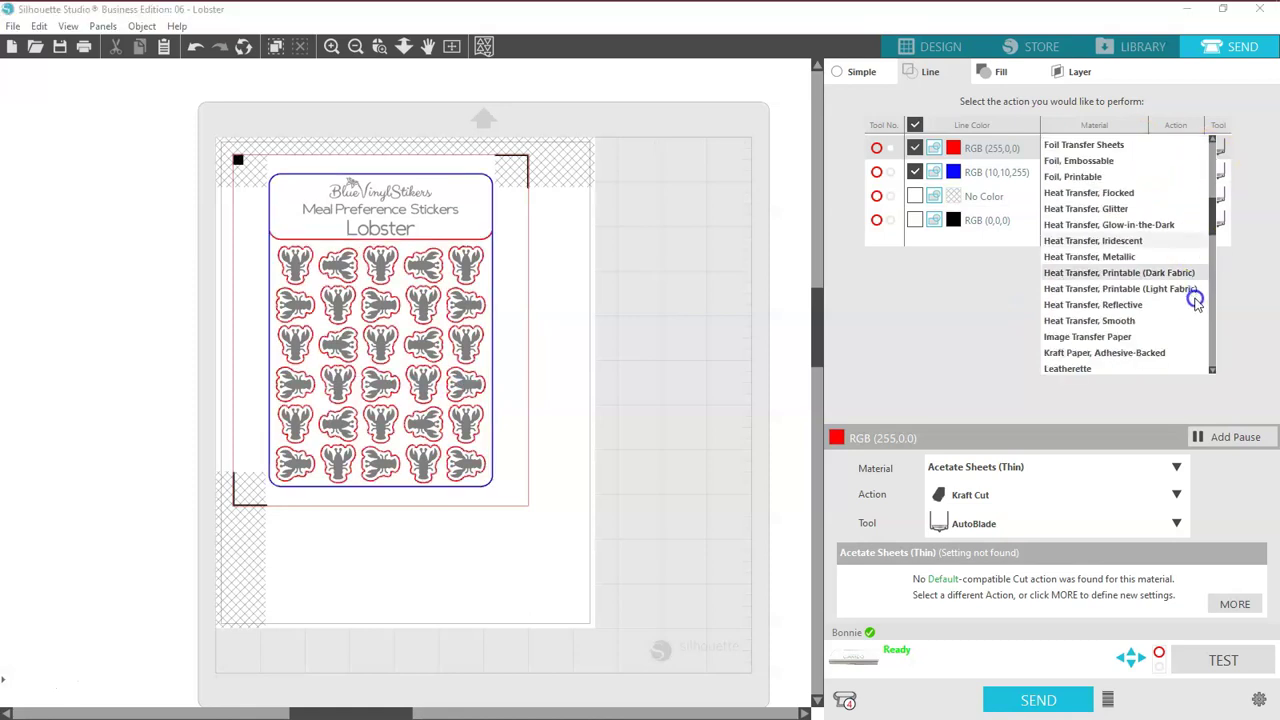
pyautogui.click(1197, 350)
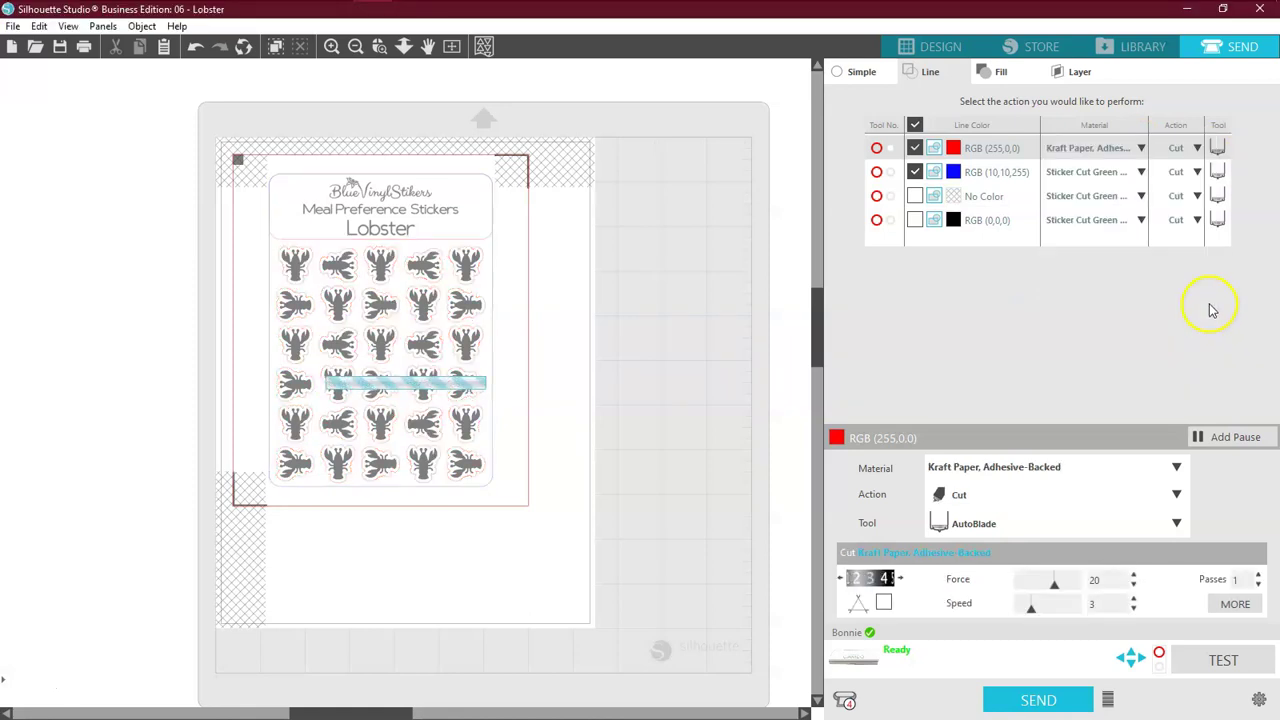
pyautogui.click(1140, 148)
pyautogui.moveTo(1211, 157); pyautogui.dragTo(1200, 343)
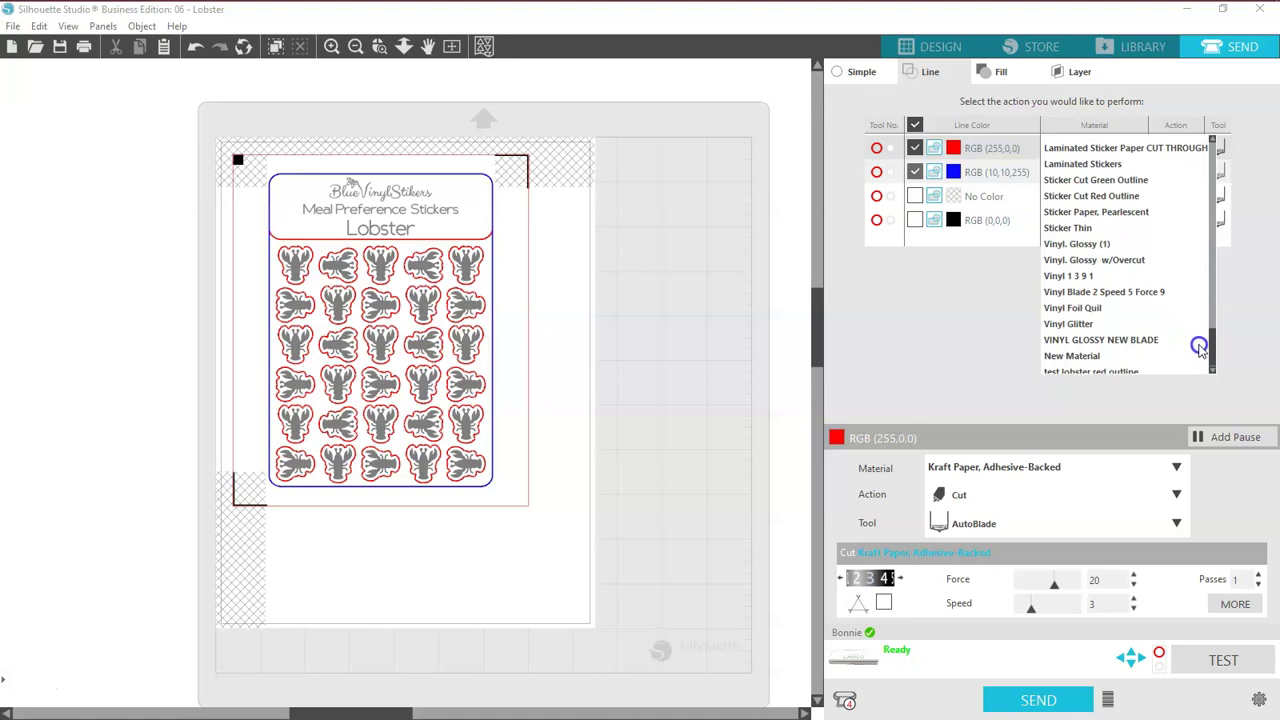
pyautogui.click(1113, 227)
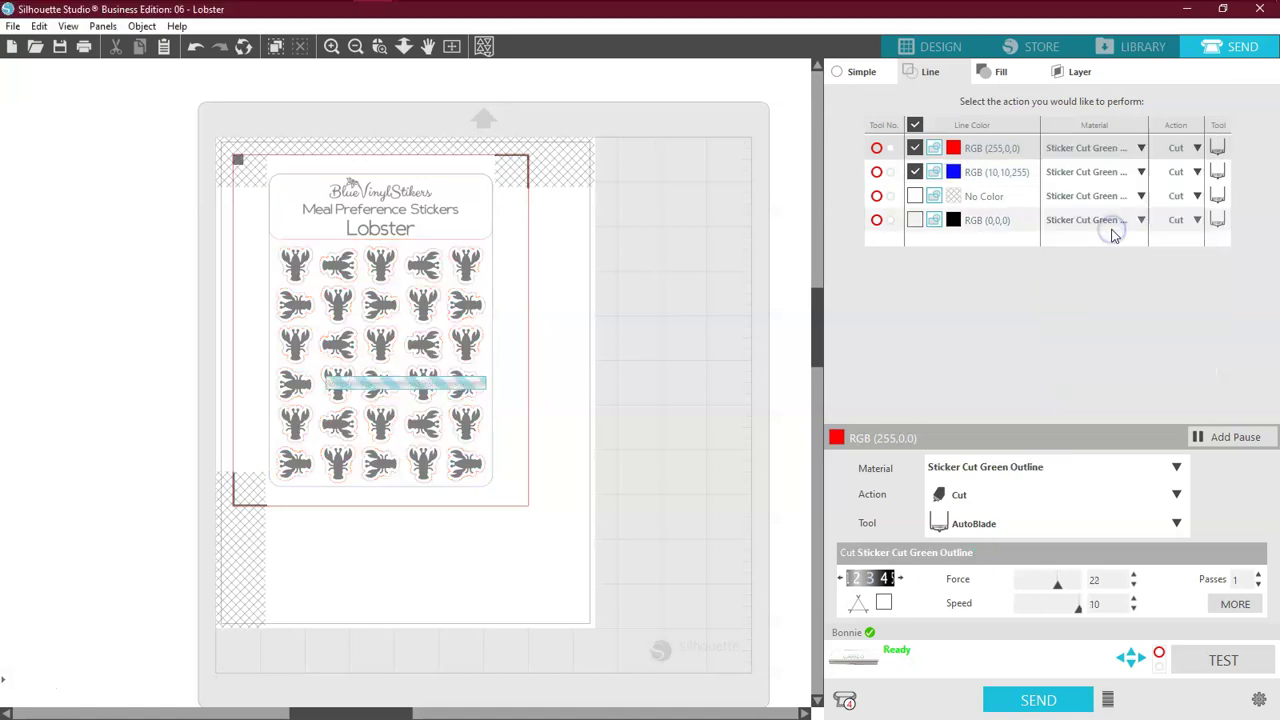